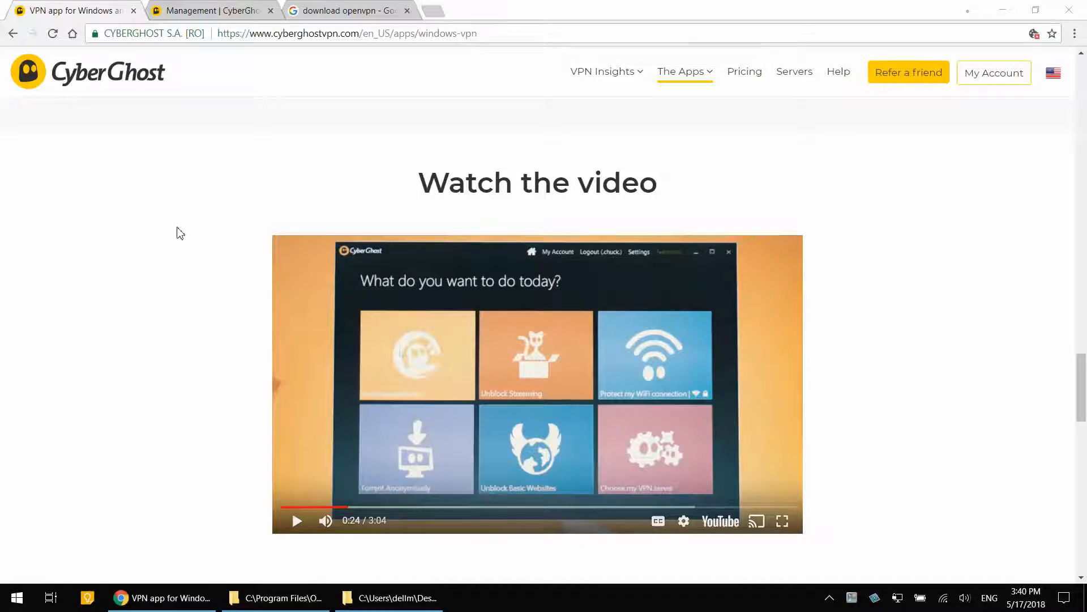
scroll(180, 233, "down", 1)
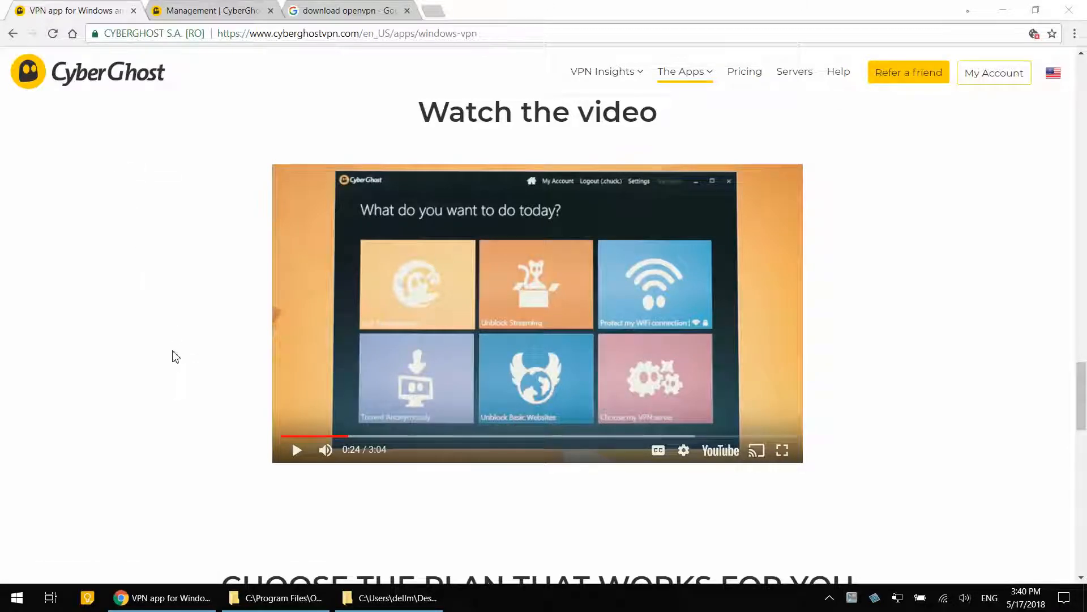
scroll(172, 355, "up", 1)
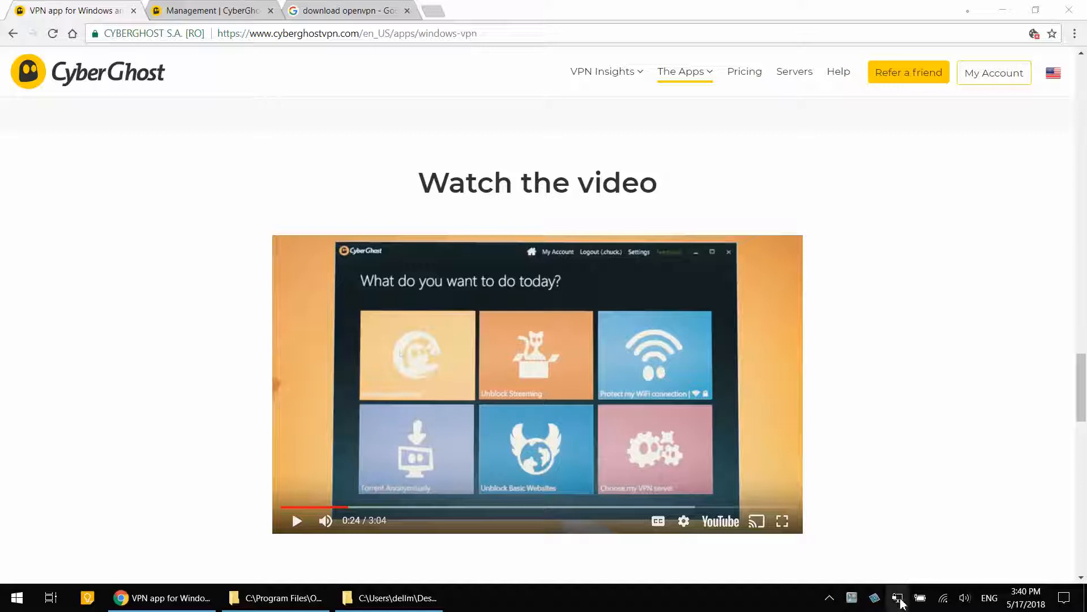
Step: Check the OpenVPN tray menu's CG_ country connections, then switch to the CyberGhost account management page
right_click(899, 599)
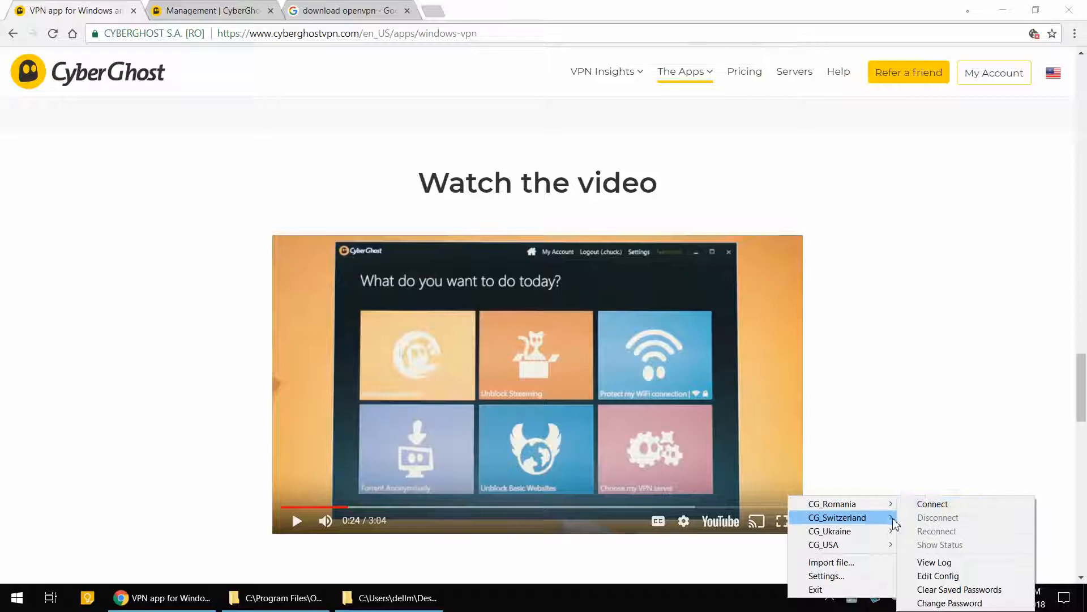
mouse_move(840, 532)
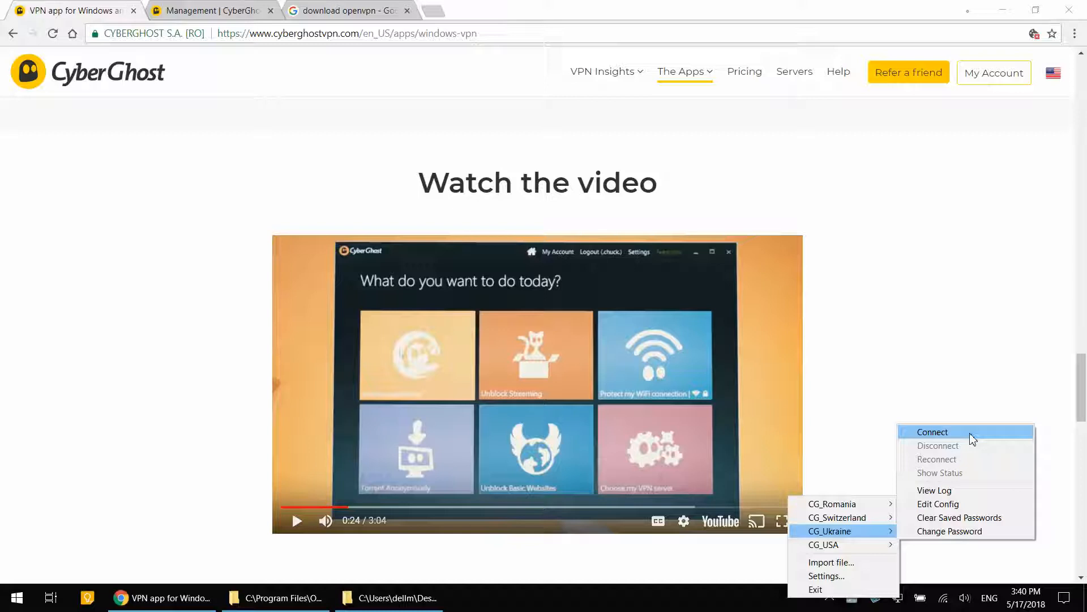
left_click(954, 367)
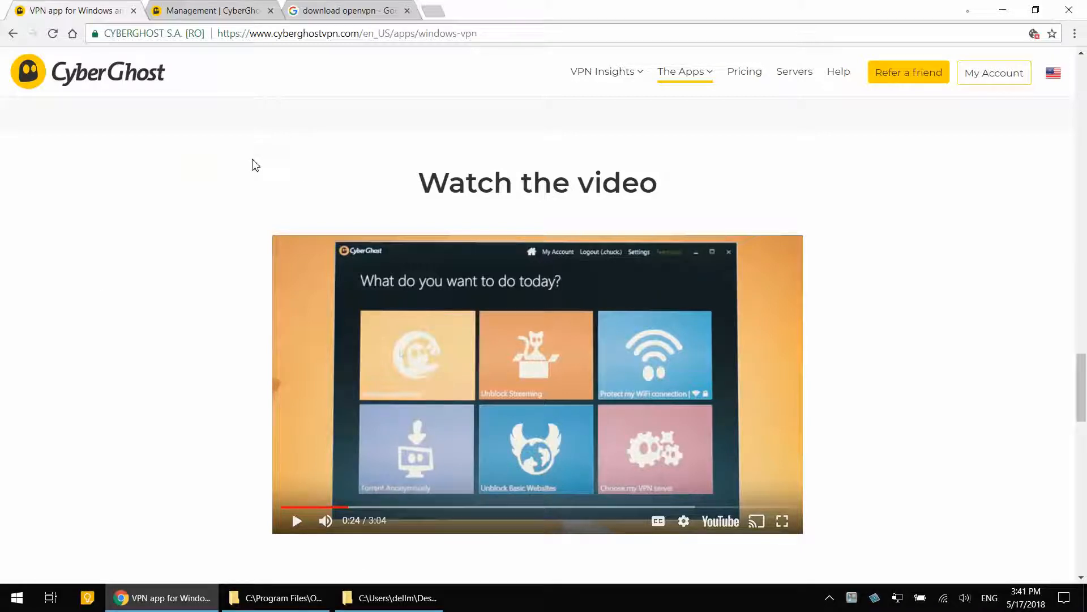
left_click(208, 10)
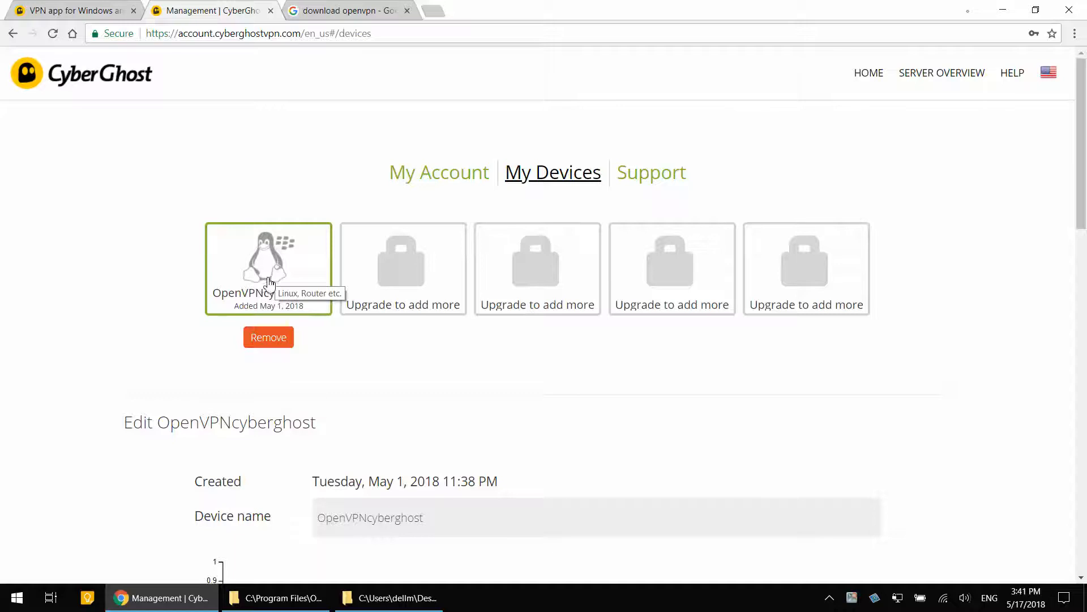
scroll(235, 321, "down", 1)
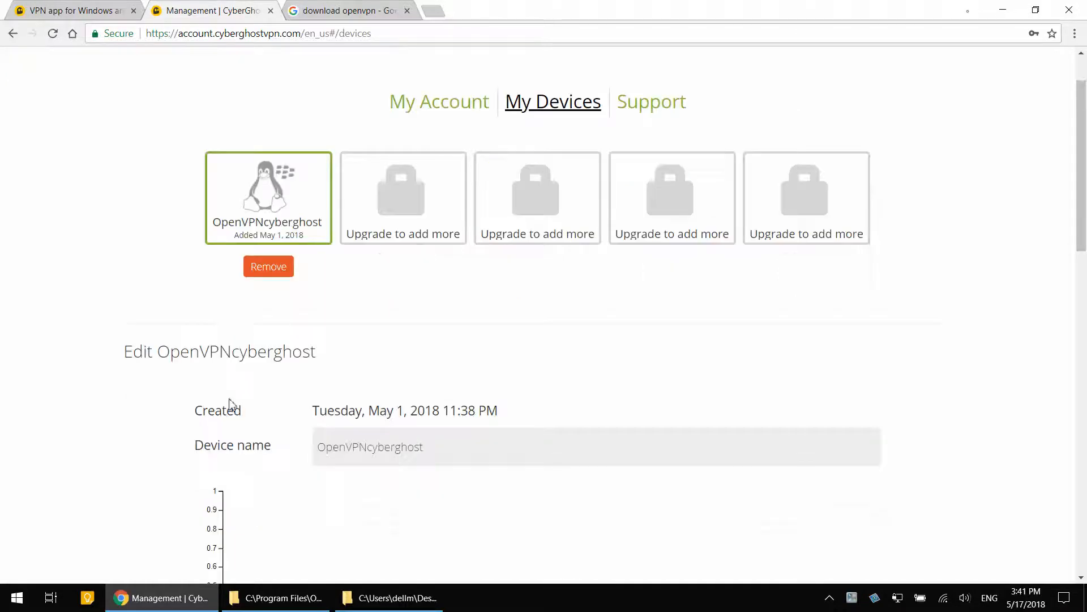
scroll(229, 401, "down", 2)
scroll(229, 402, "down", 2)
scroll(234, 400, "down", 3)
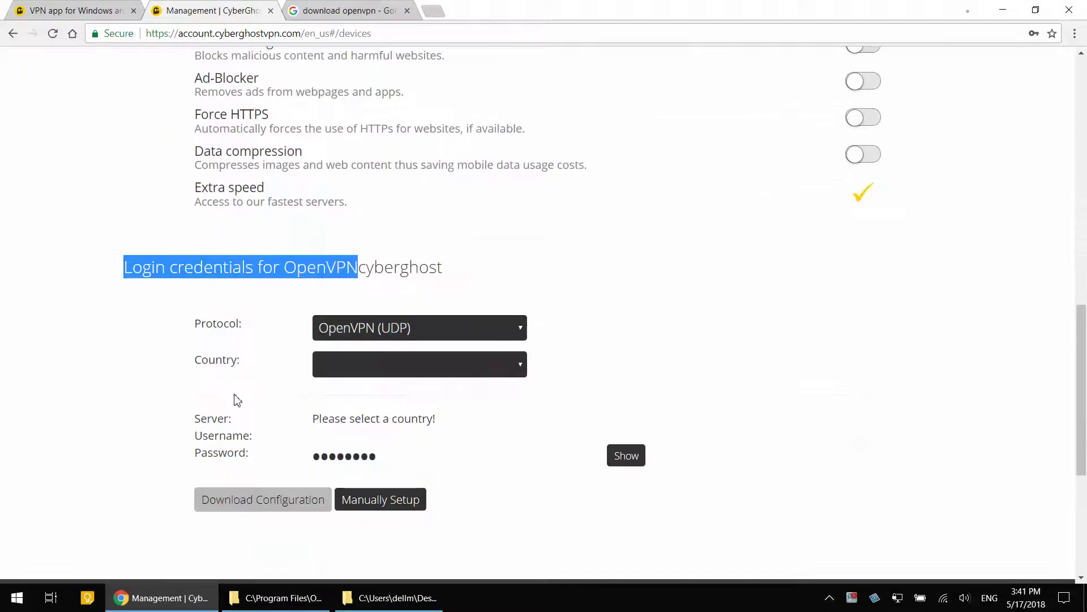
Step: Highlight the Login credentials heading, the credentials form fields and the Protocol label for OpenVPNcyberghost
left_click(93, 319)
scroll(94, 319, "down", 2)
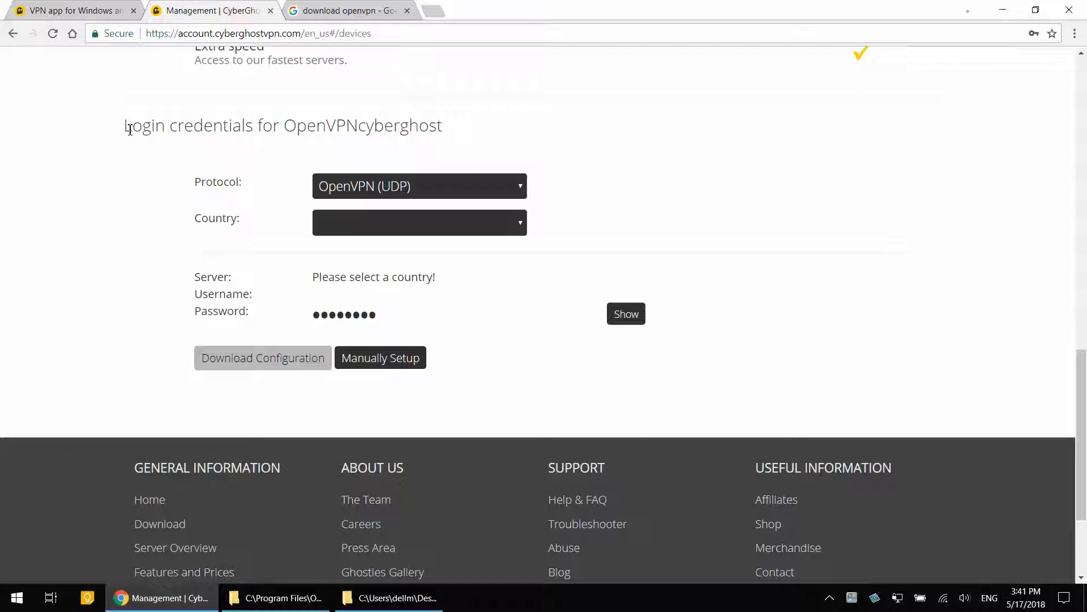
left_click_drag(126, 127, 359, 130)
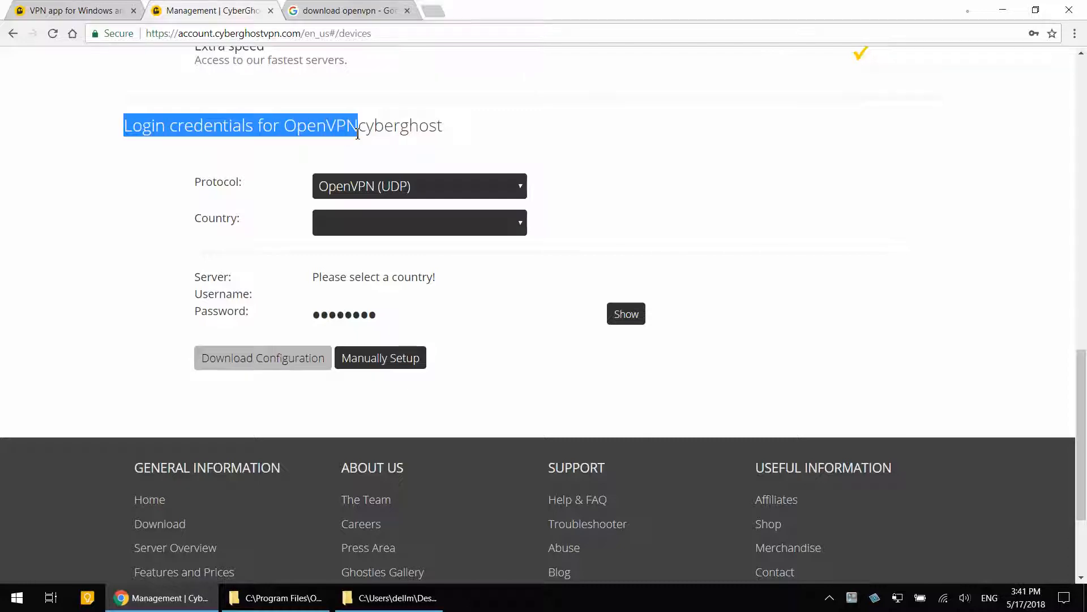
left_click(200, 196)
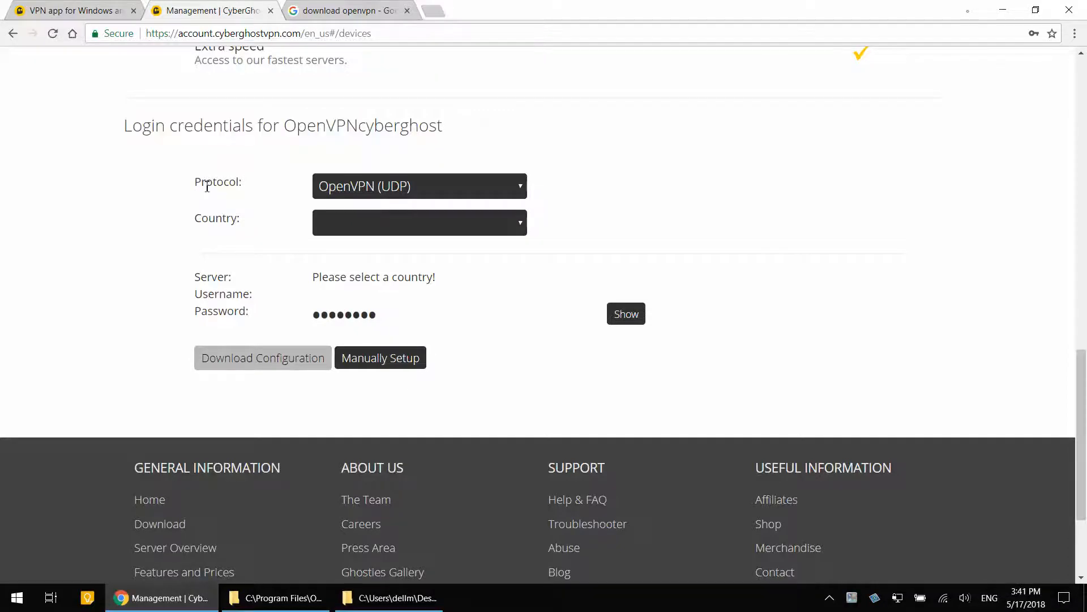
left_click_drag(701, 433, 192, 157)
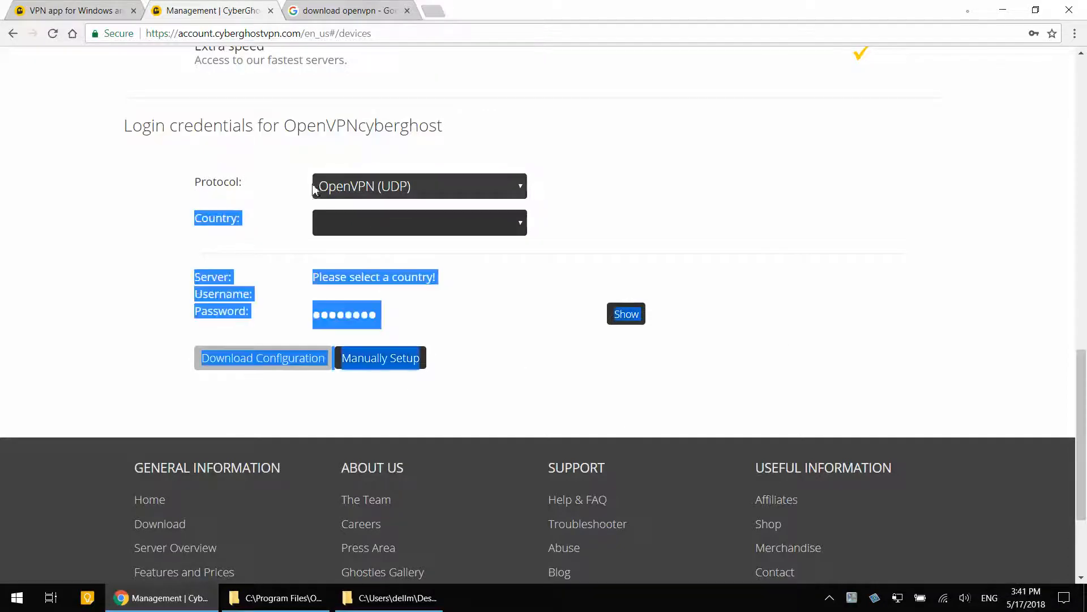
left_click(132, 272)
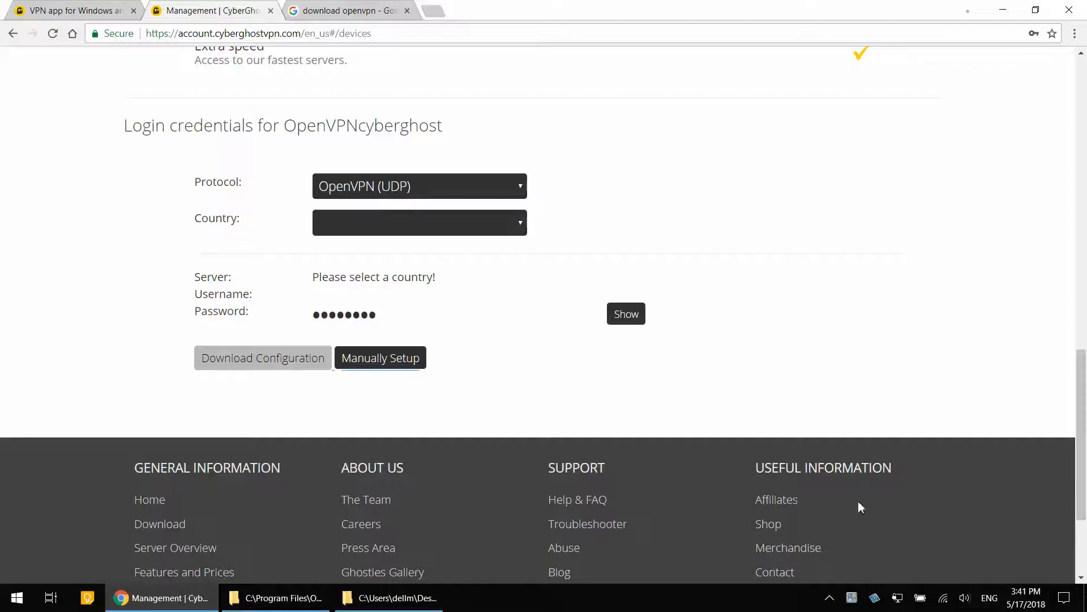
right_click(897, 597)
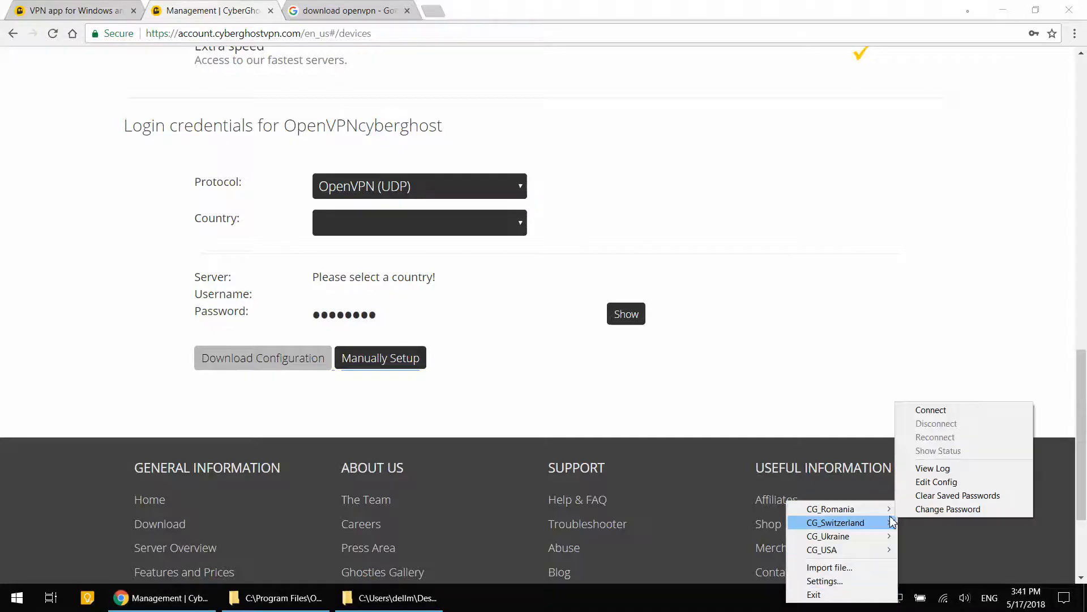
left_click(838, 335)
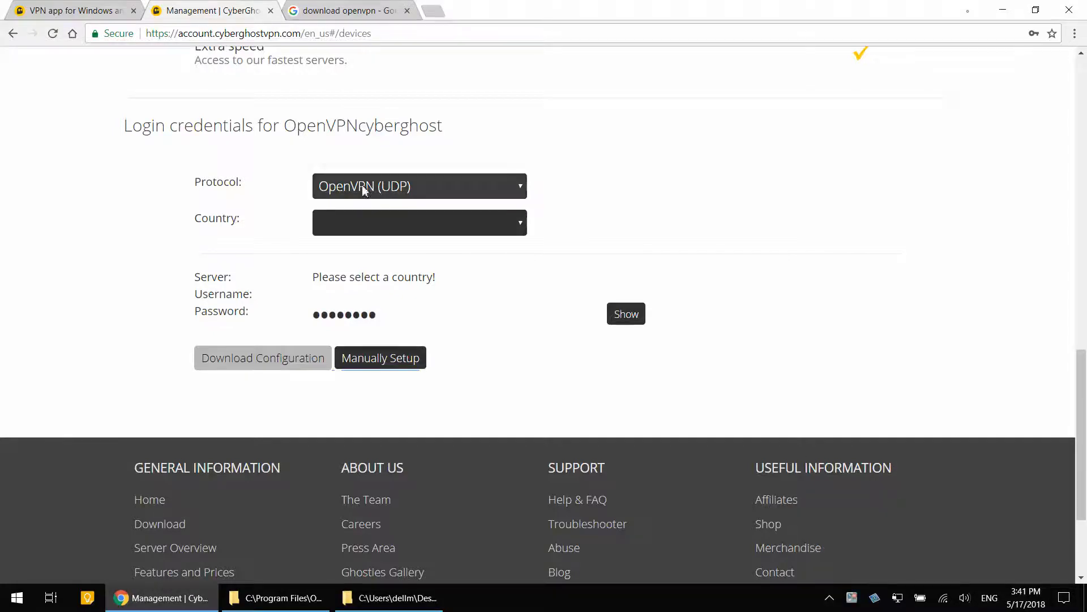
left_click_drag(204, 181, 341, 194)
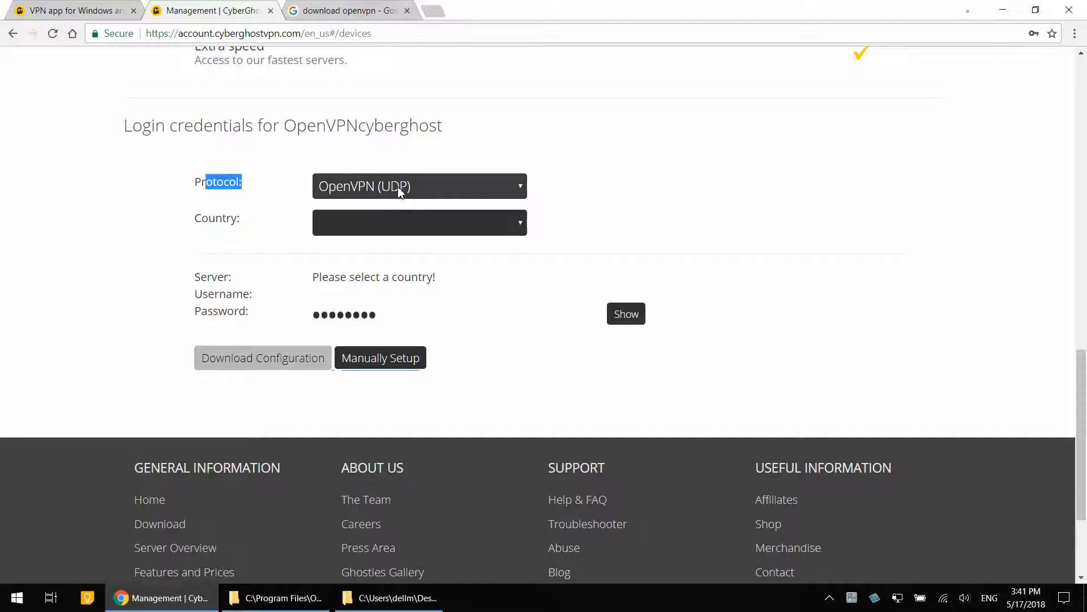
Step: Choose United States as the server country and highlight the resulting username and password
left_click(213, 223)
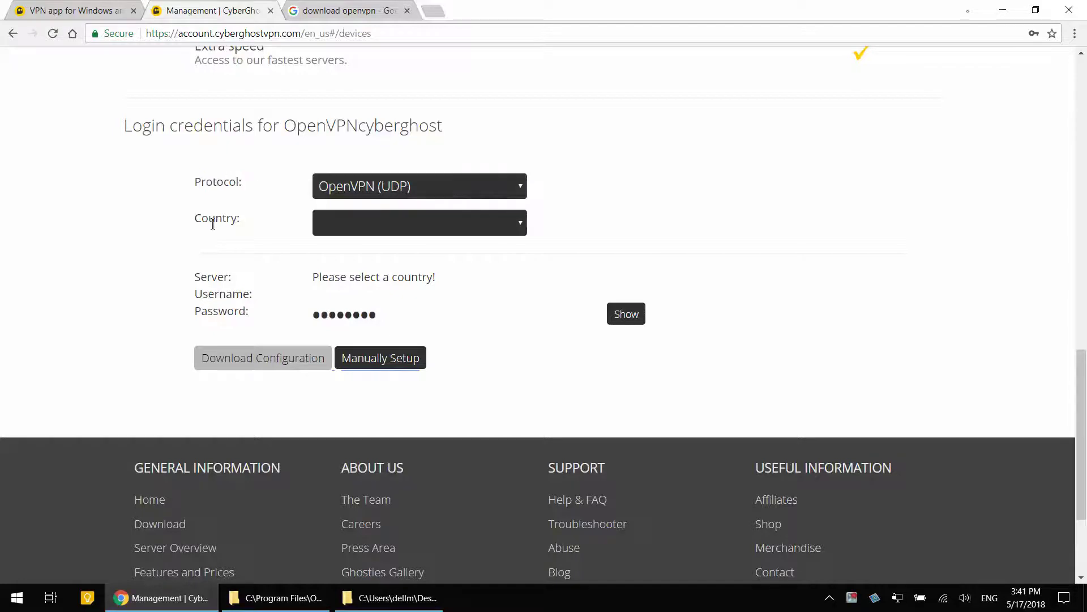
left_click(345, 227)
type("u")
scroll(401, 428, "down", 2)
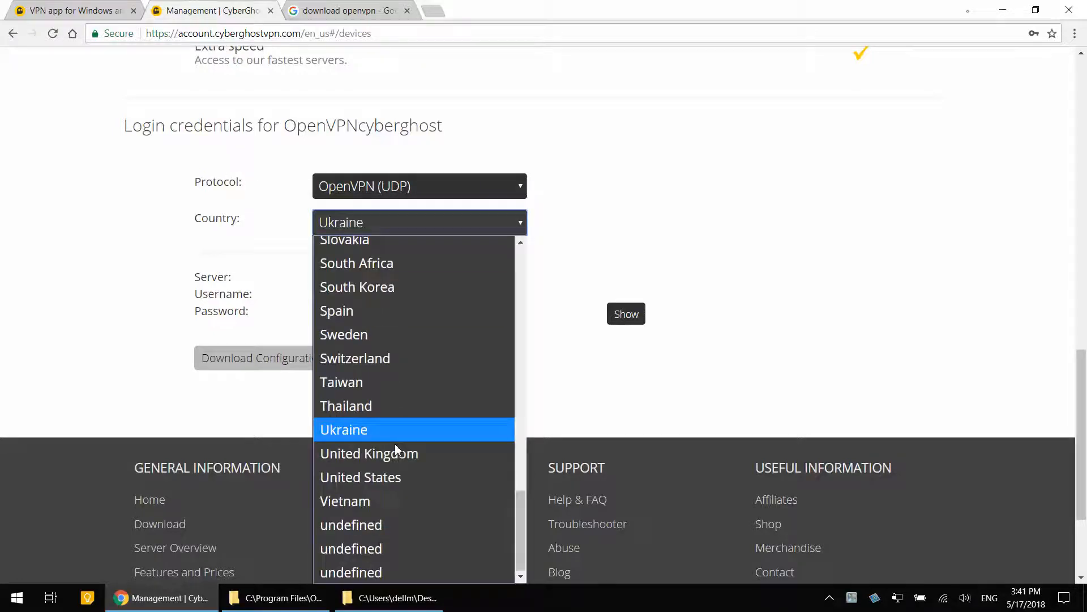
left_click(392, 478)
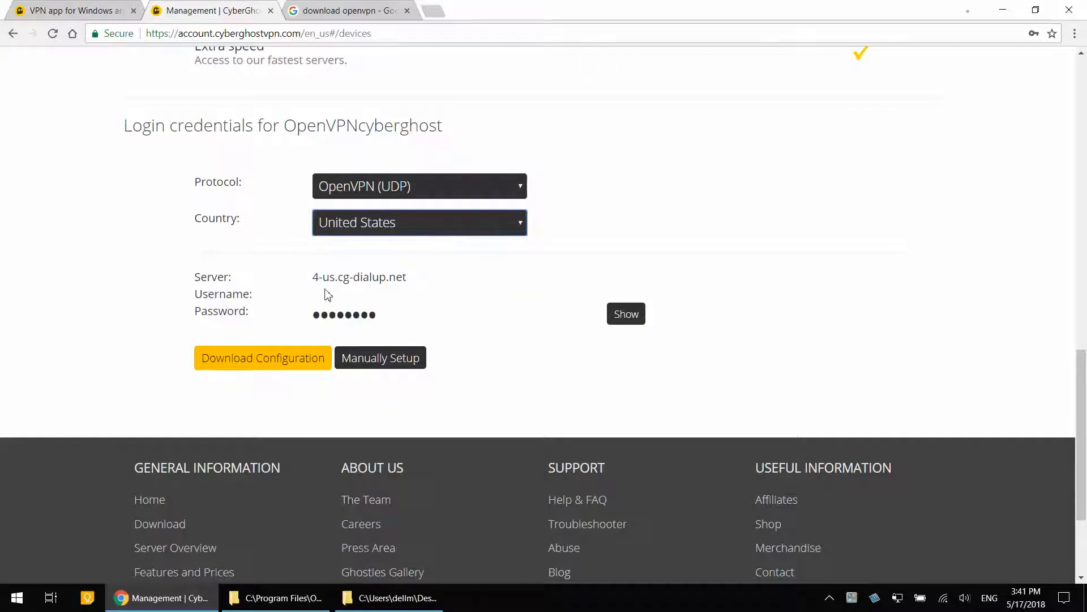
left_click_drag(222, 293, 425, 315)
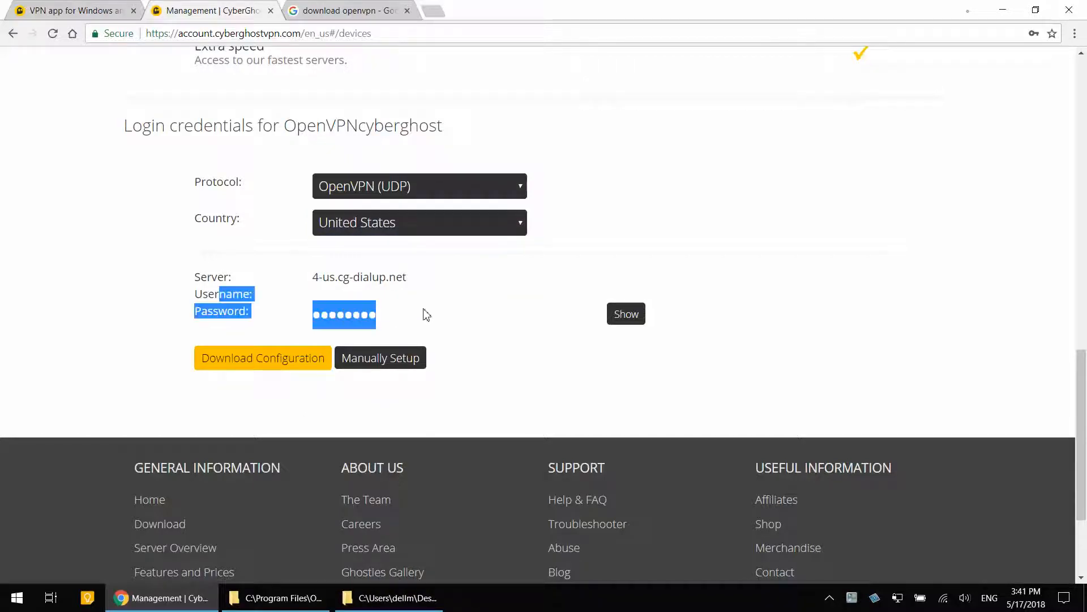
left_click(321, 295)
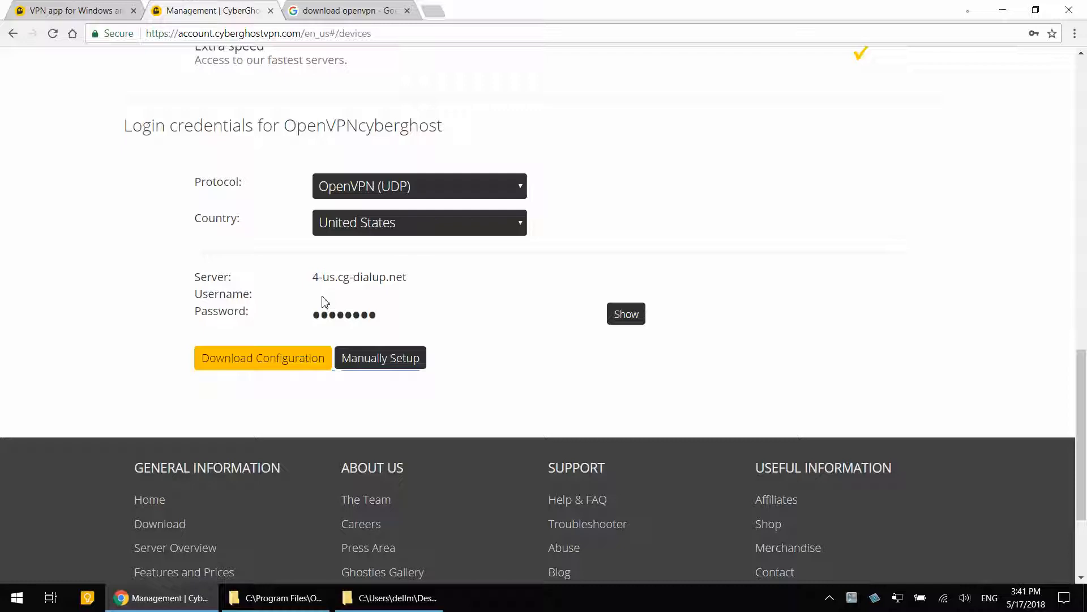
Step: Highlight the Password field, the Username label and the full credentials details again
left_click_drag(324, 302, 394, 315)
left_click(239, 294)
left_click_drag(194, 294, 256, 295)
left_click_drag(451, 307, 451, 319)
left_click(211, 293)
left_click_drag(196, 293, 433, 315)
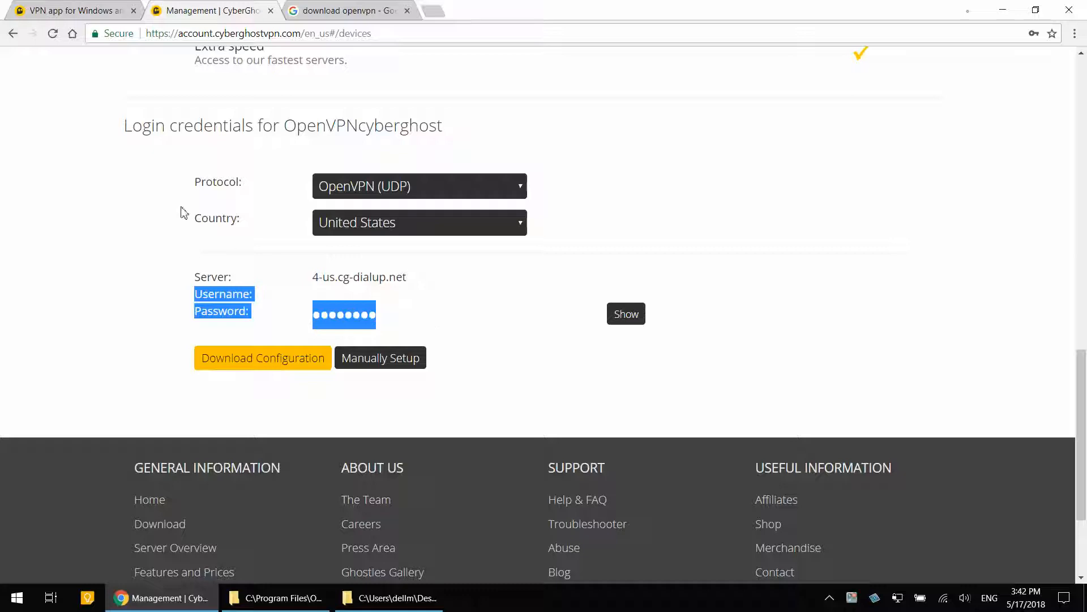
Step: Flip to the Windows app tab and back, check the tray configuration list, and reselect the credentials text
left_click(95, 15)
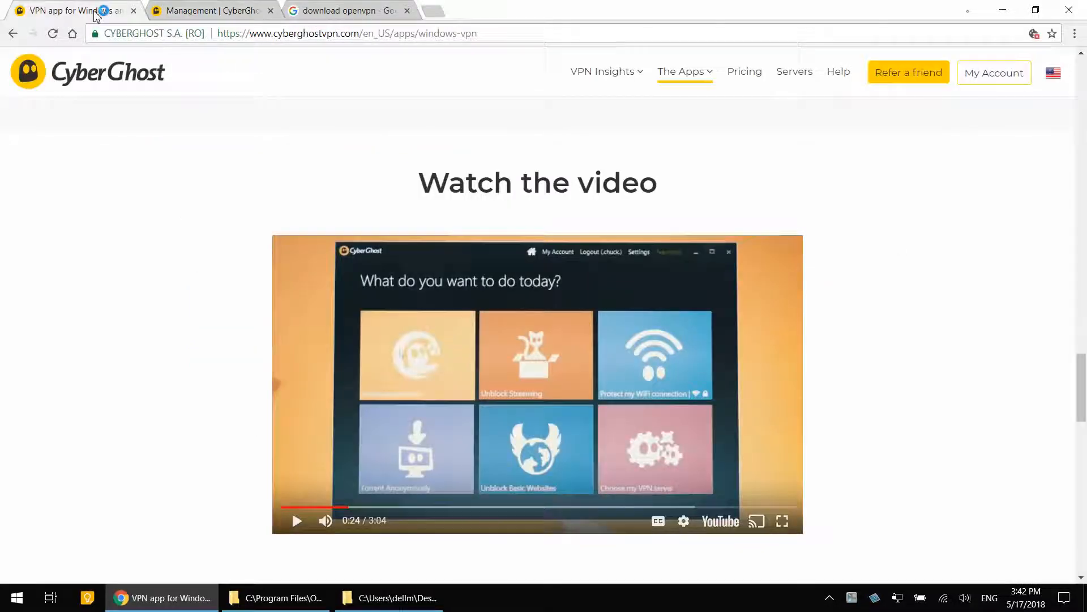
left_click(204, 10)
left_click_drag(224, 294, 415, 317)
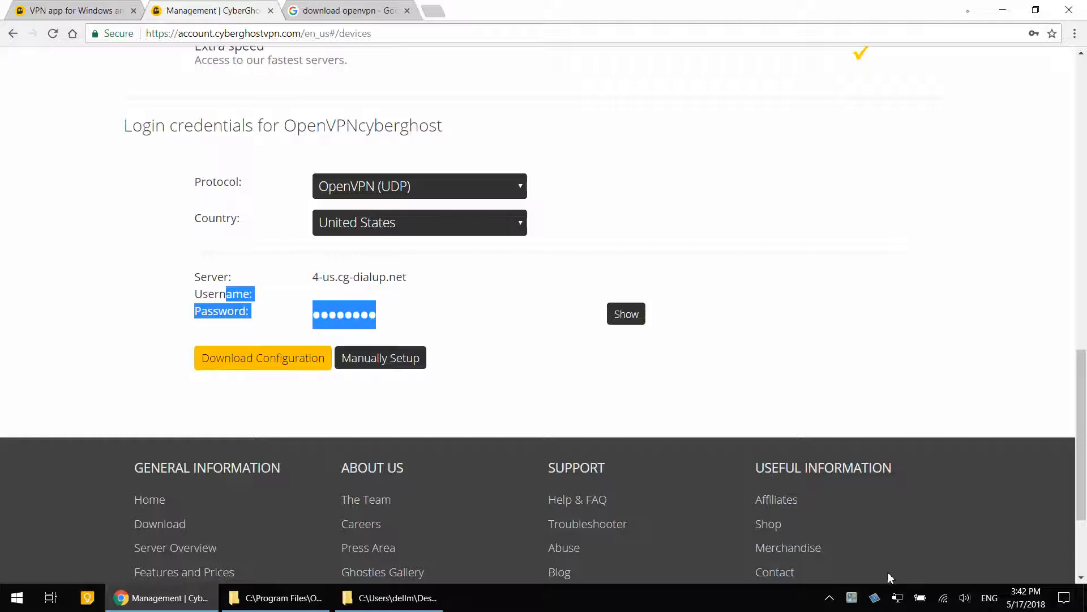
right_click(899, 597)
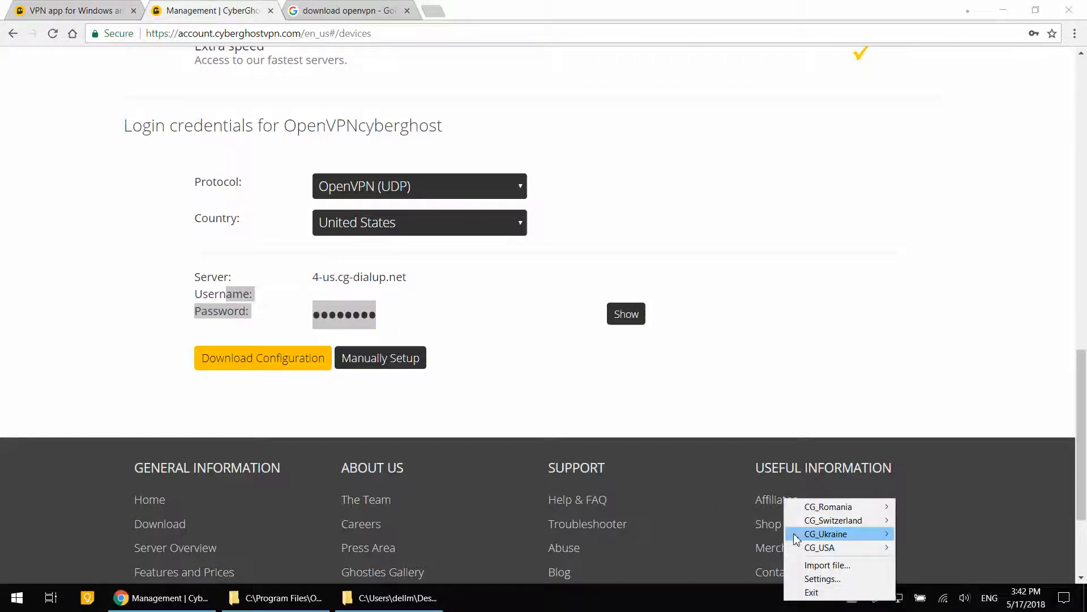
left_click(299, 308)
left_click_drag(196, 290, 385, 319)
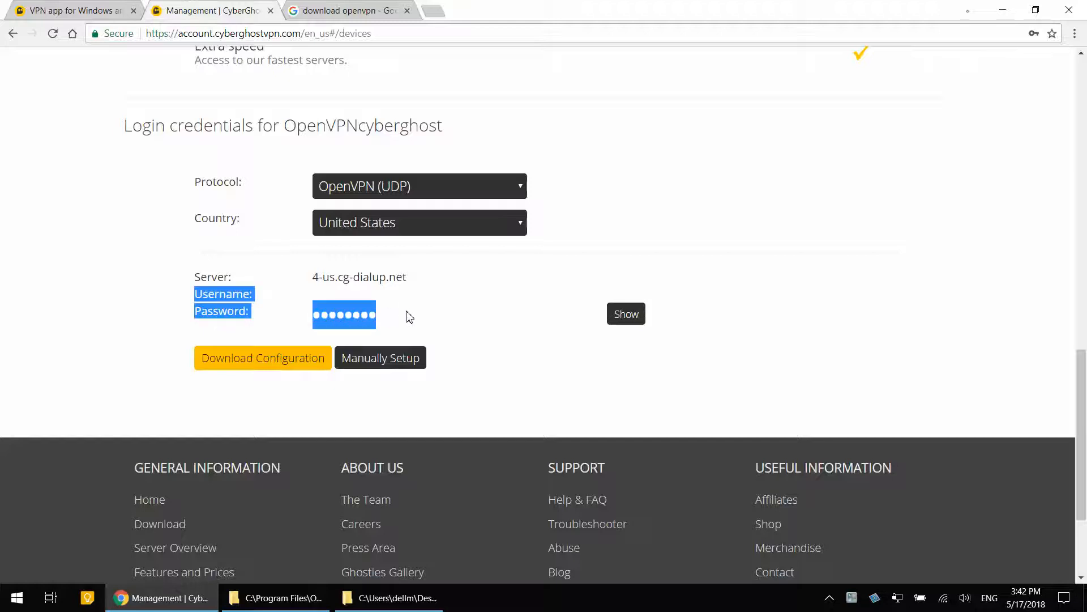
left_click(485, 302)
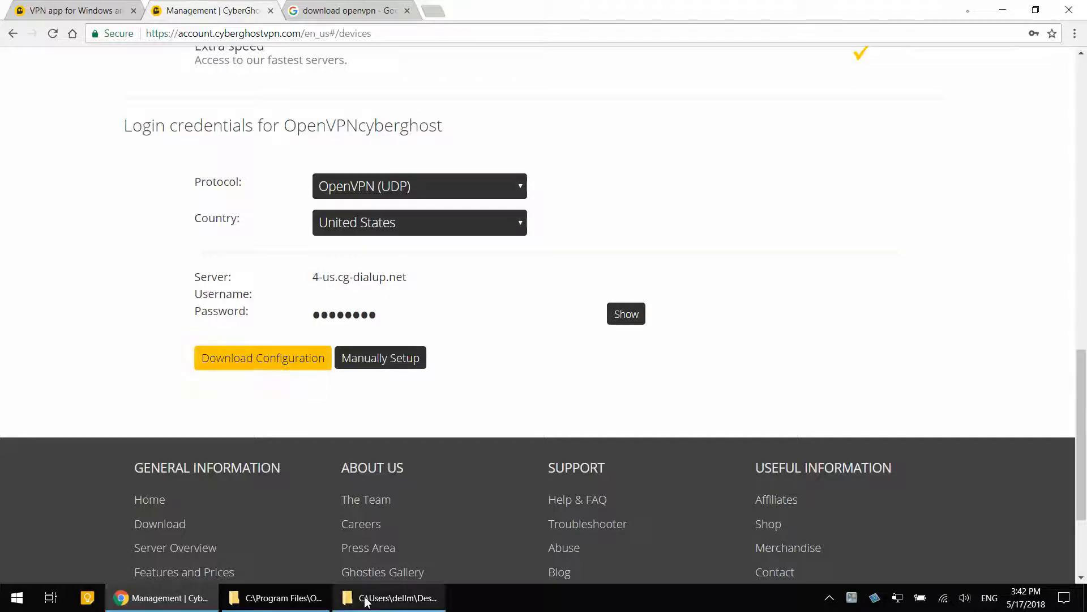
Step: Show the CyberGhost.ovpn folder refreshed by name and select ca.crt, client.crt and openvpn.ovpn in turn
left_click(394, 599)
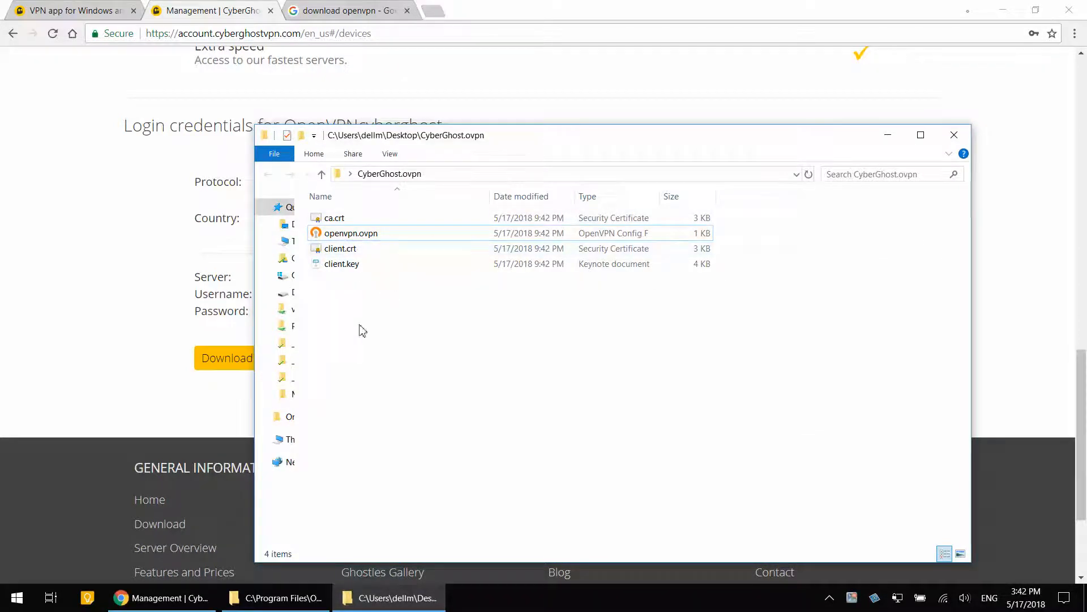
right_click(359, 330)
left_click(321, 390)
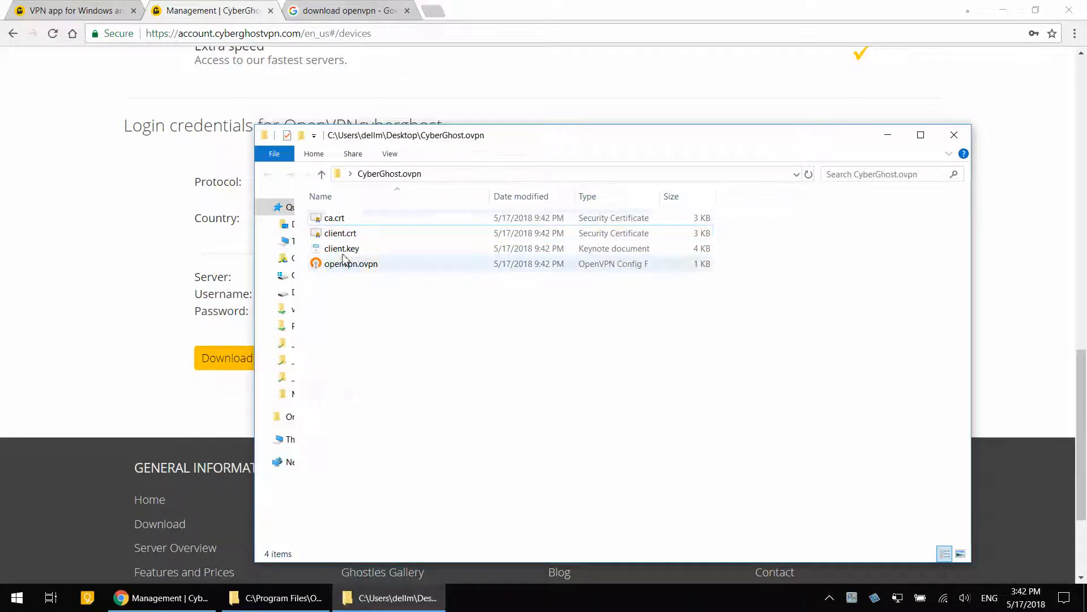
left_click(365, 219)
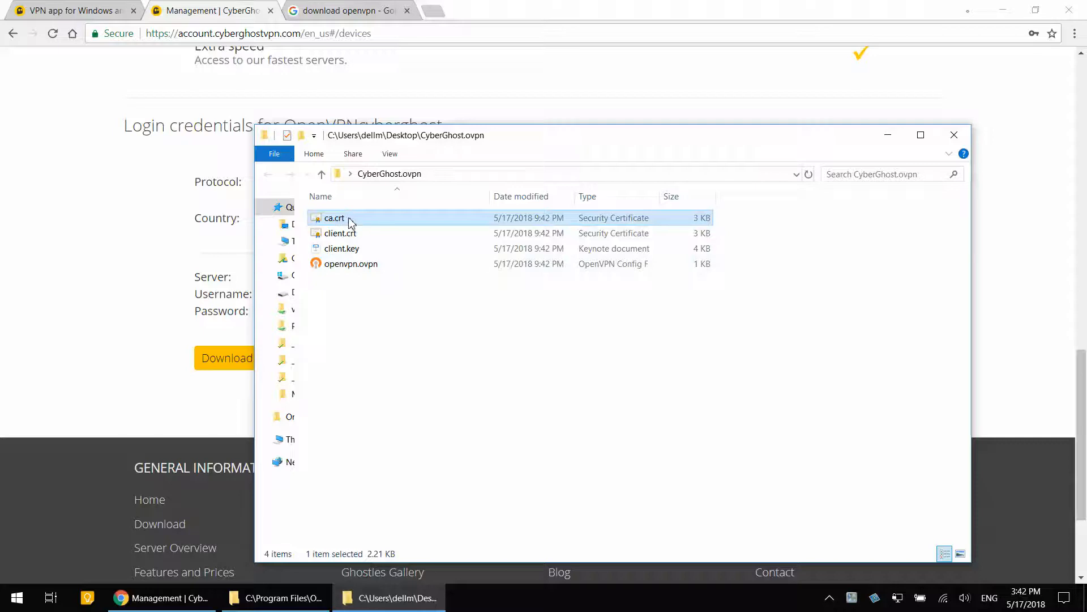
left_click(340, 234)
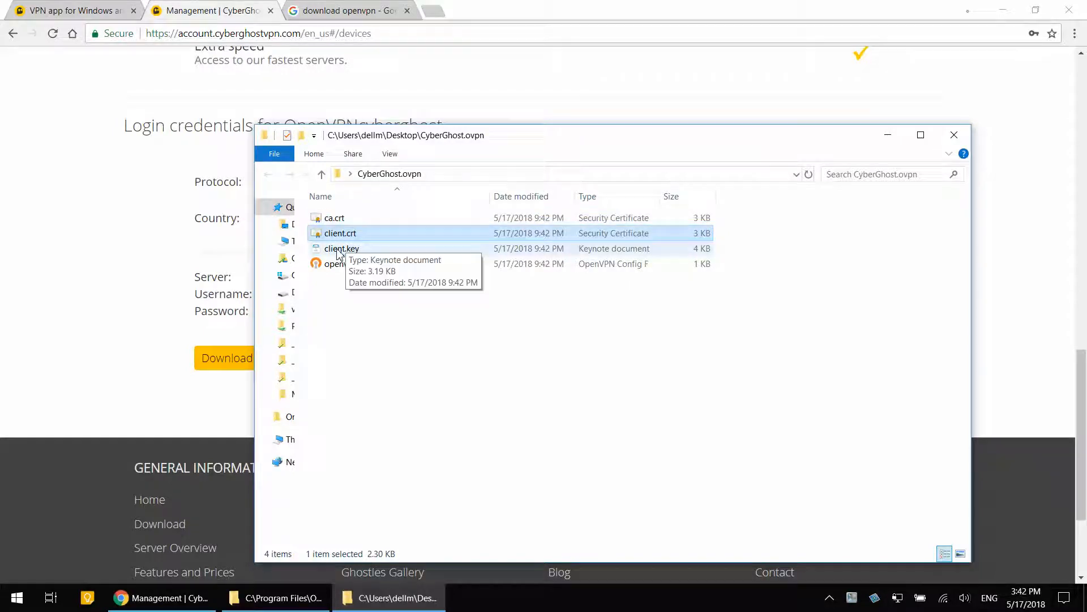
left_click(340, 251)
left_click(340, 266)
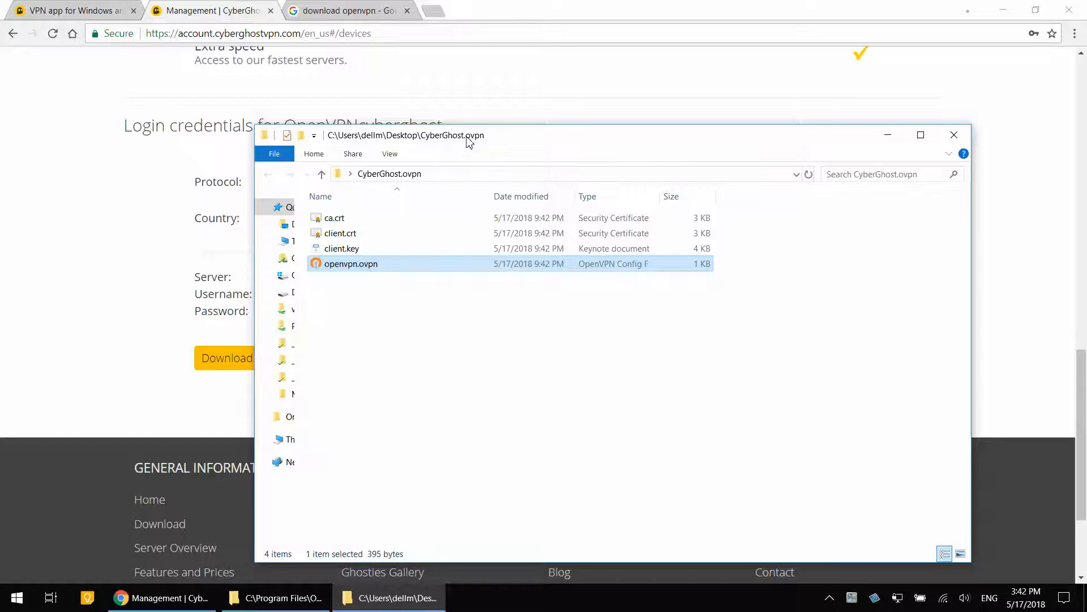
Step: Move the folder window to the right and select client.crt and client.key alternately
left_click_drag(468, 143, 669, 157)
left_click(551, 251)
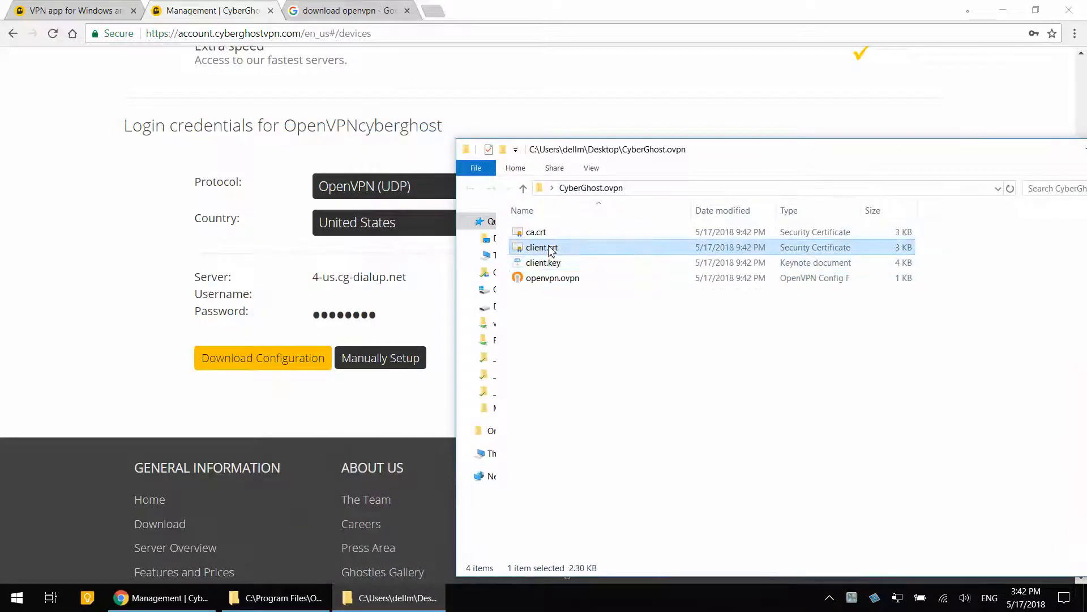
left_click(537, 233)
left_click(544, 262)
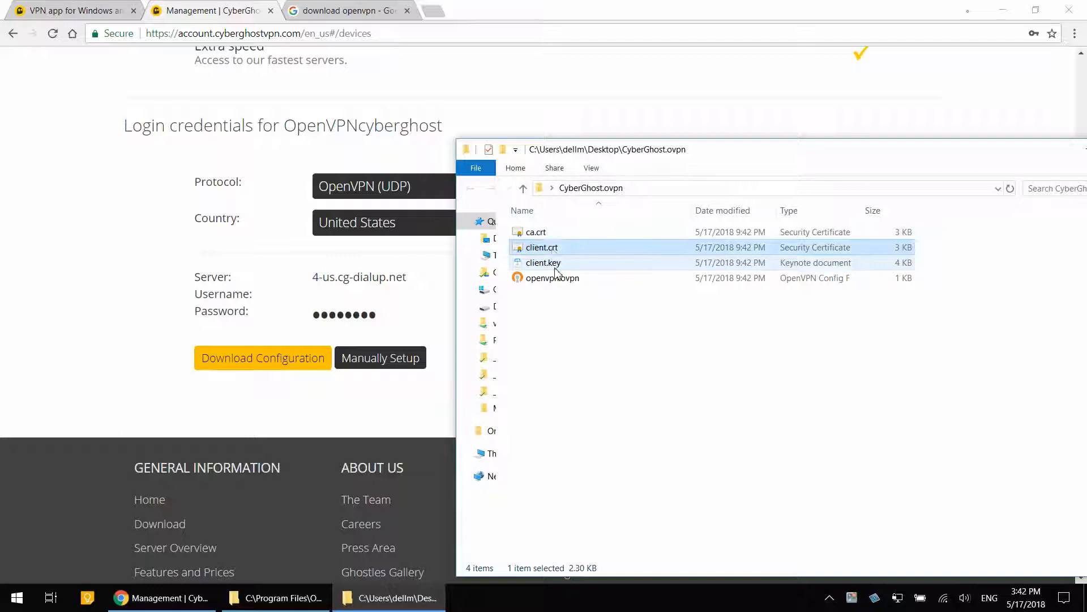
left_click(557, 266)
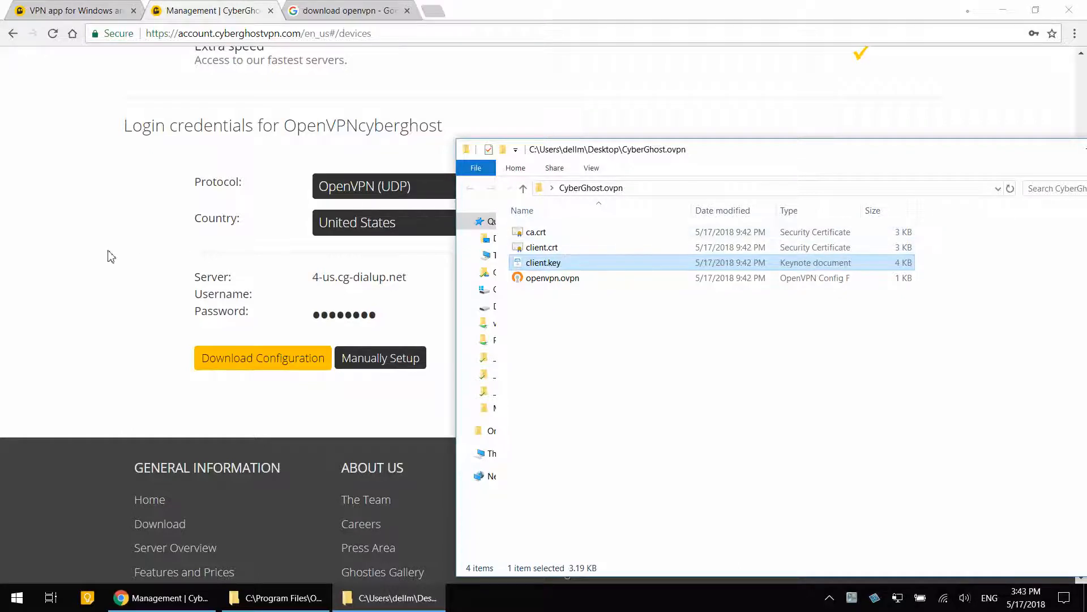
Step: Confirm United States stays chosen in the country list, then reselect client.crt, ca.crt and openvpn.ovpn in the folder
left_click(111, 256)
left_click(357, 222)
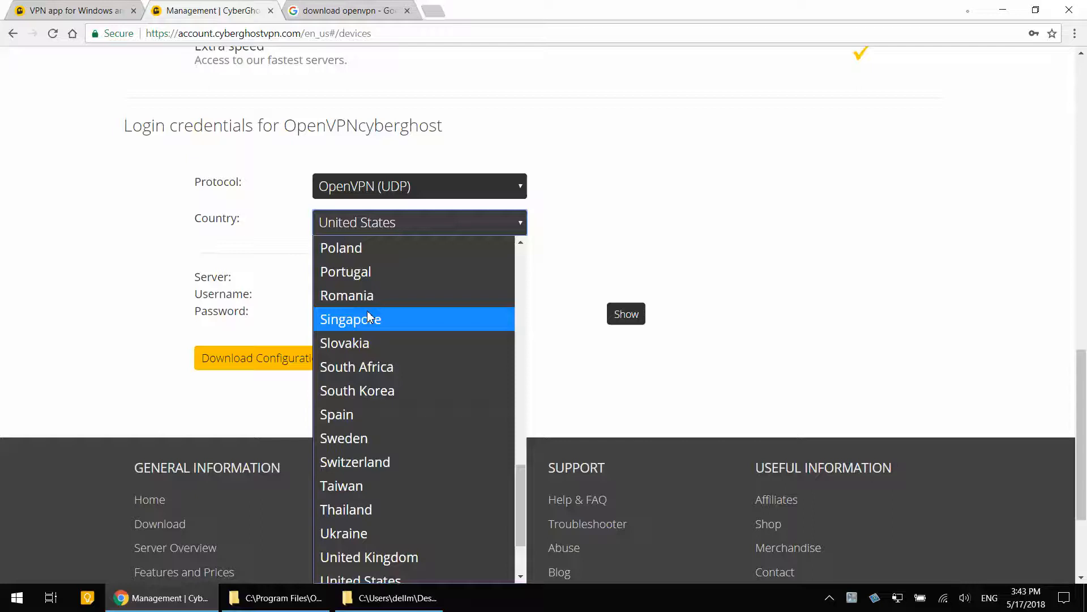
left_click(23, 252)
left_click(392, 597)
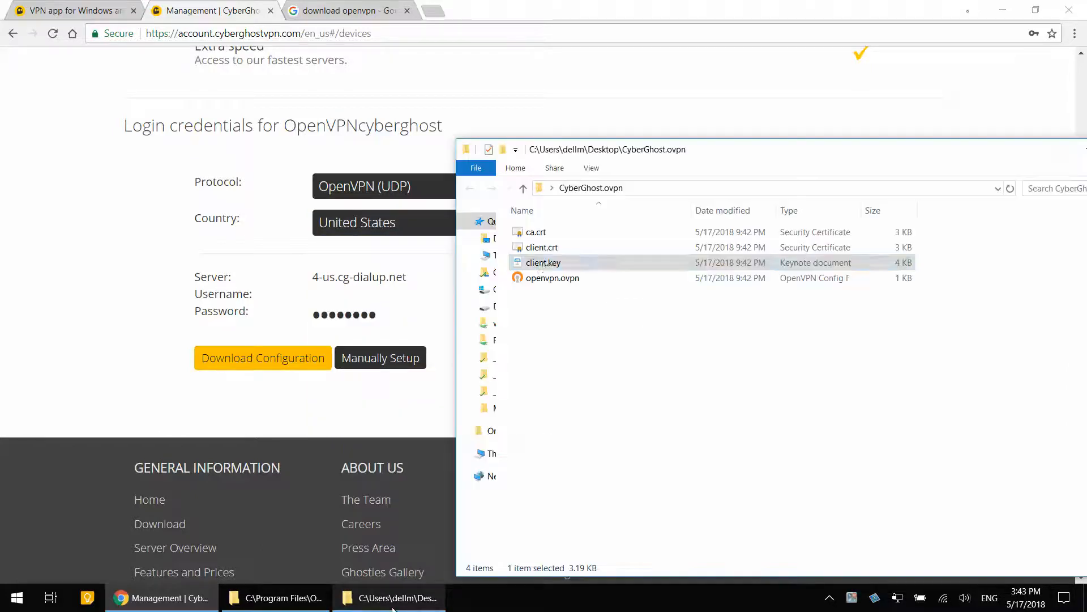
left_click(543, 247)
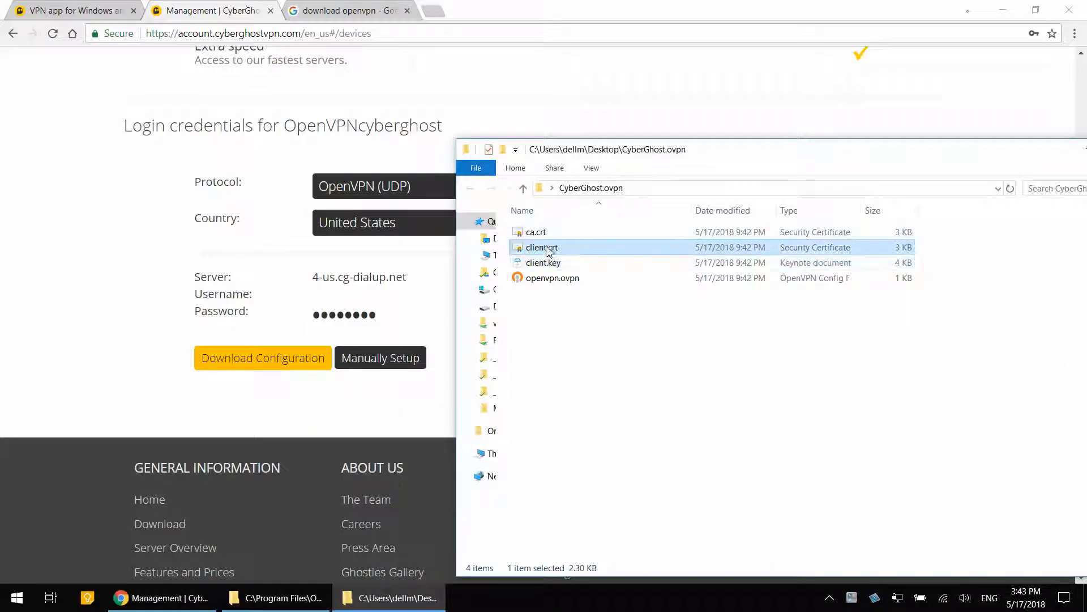
left_click(559, 233)
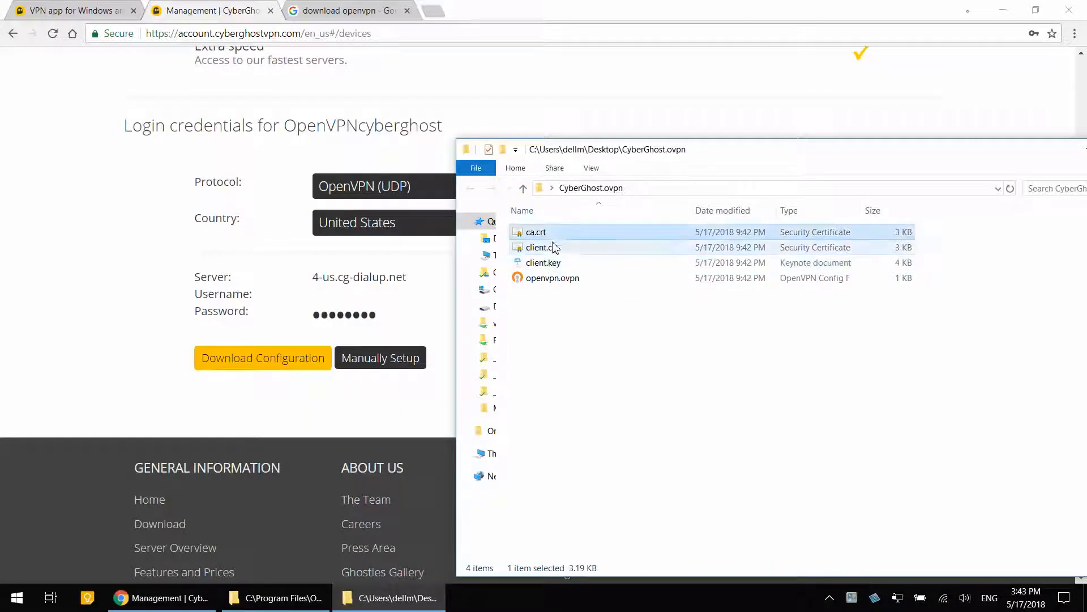
left_click(539, 232)
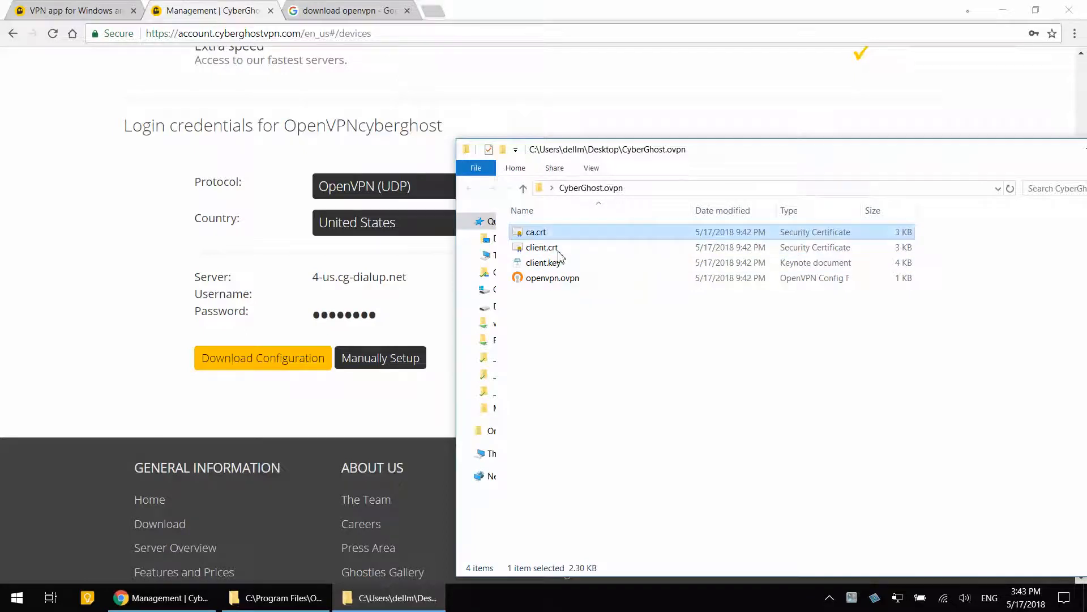
left_click(563, 280)
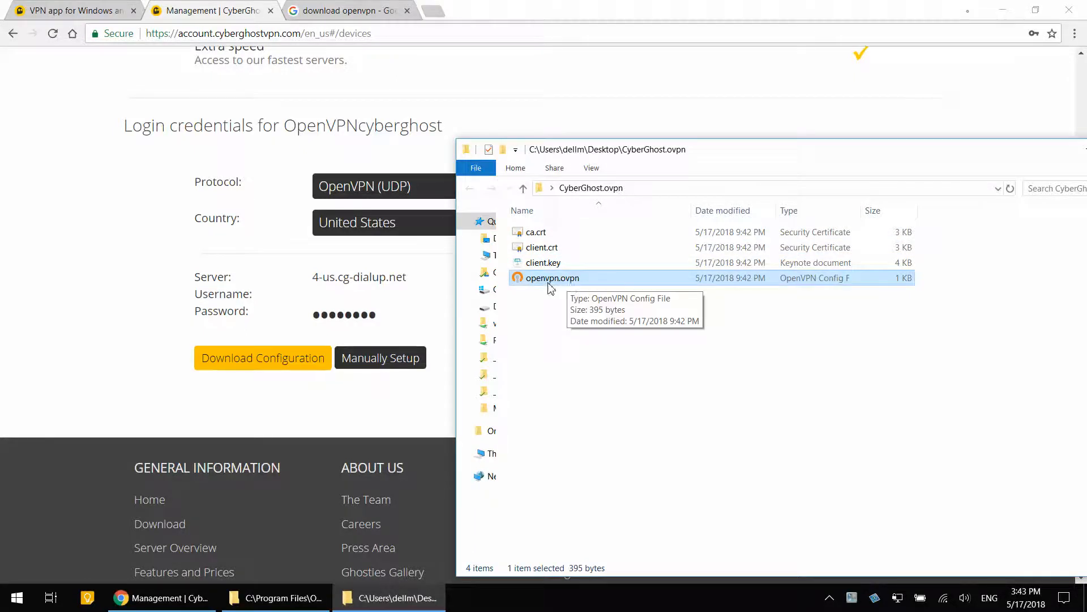
Step: Rename openvpn.ovpn to CG_USA.ovpn via F2 and bring the CyberGhost website back in front
left_click(552, 278)
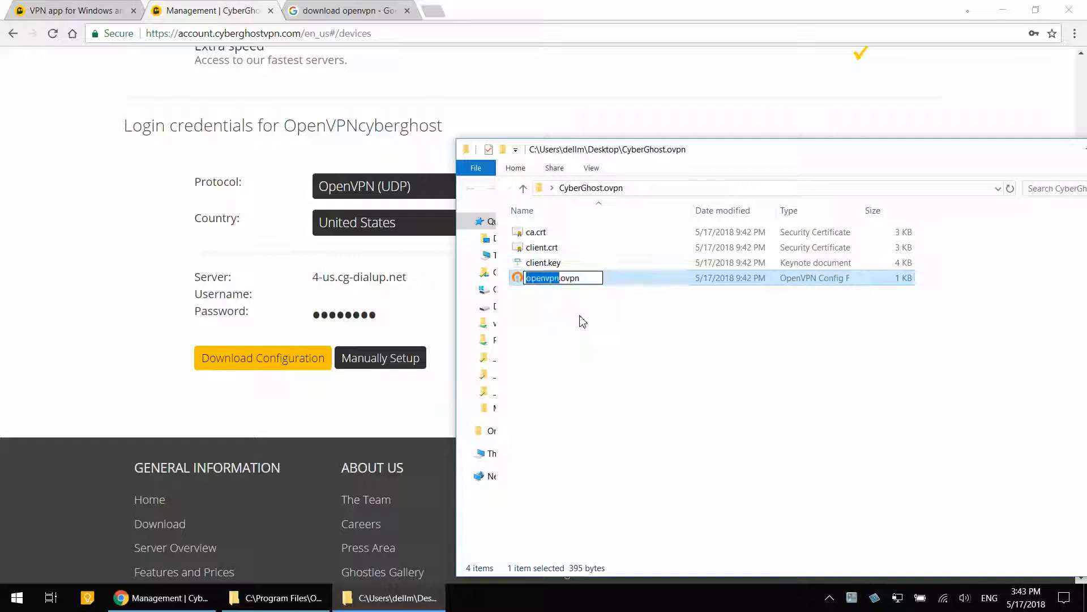
left_click(583, 322)
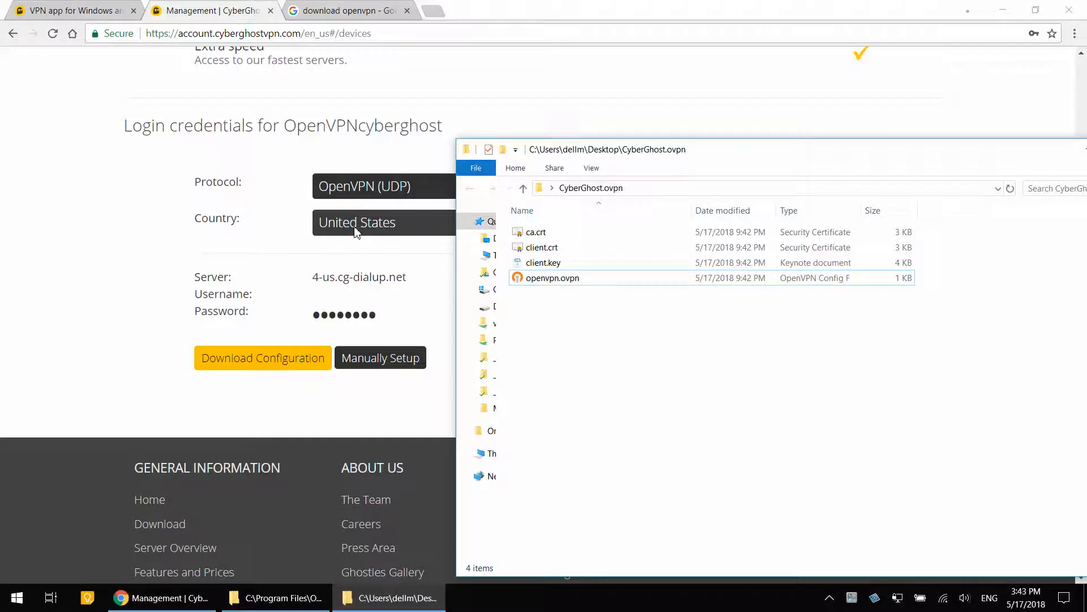
left_click(561, 278)
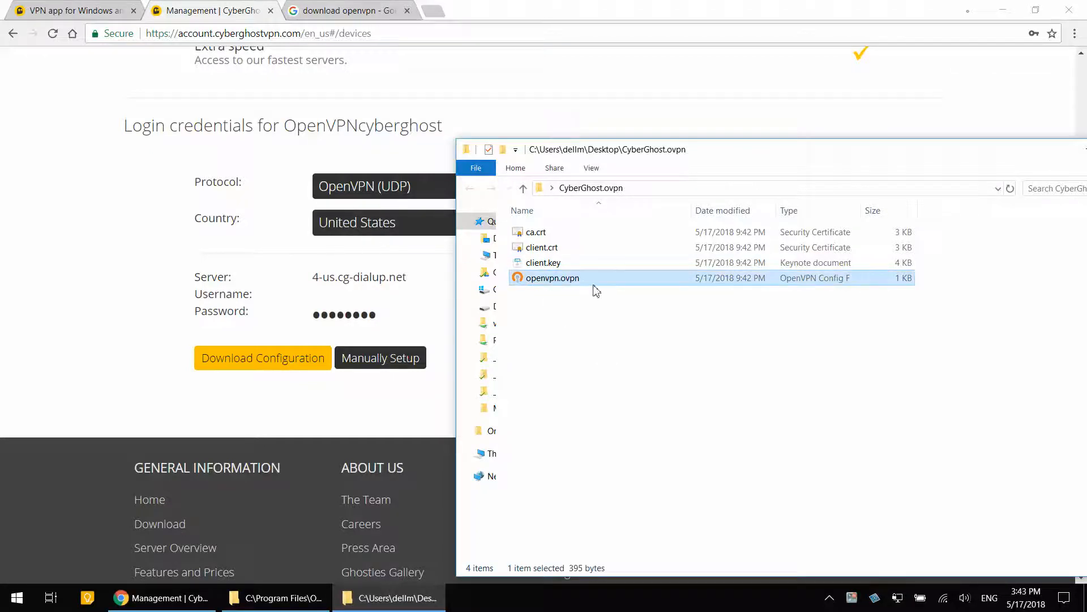
key("F2")
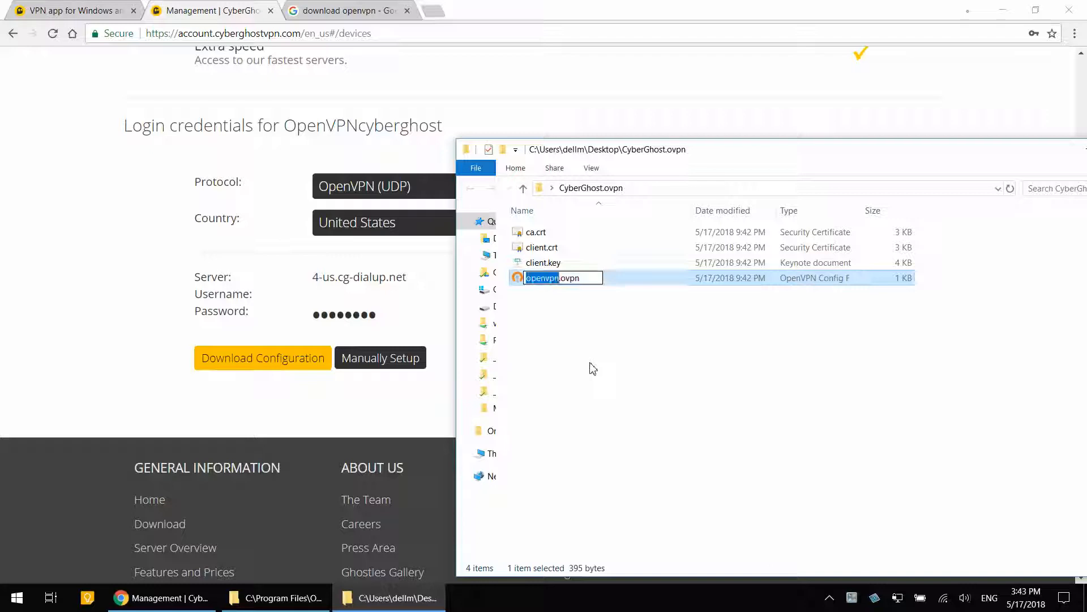
type("CG_USA")
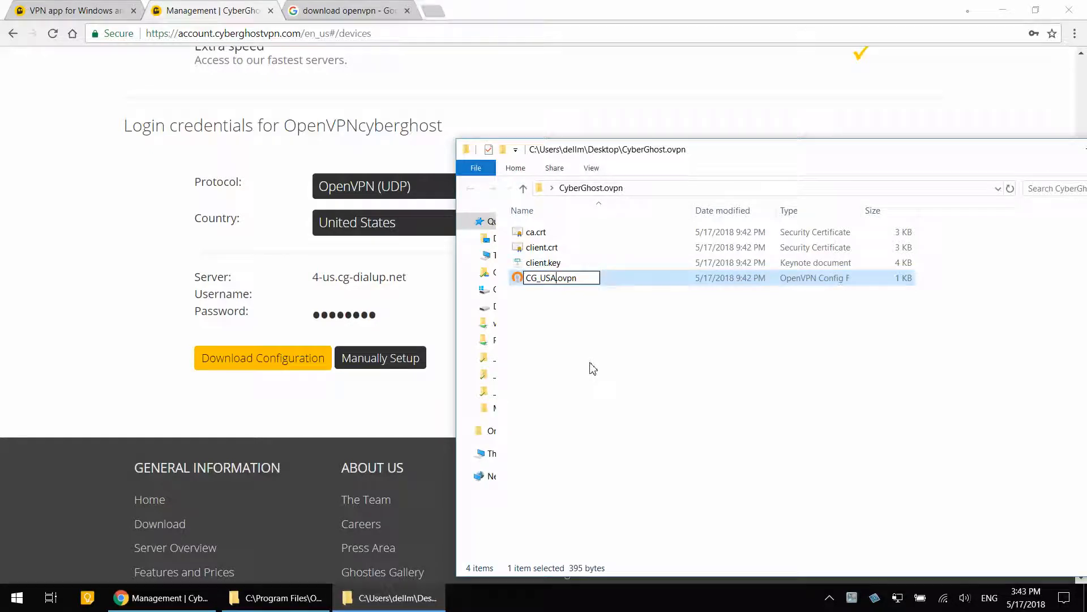
left_click(629, 362)
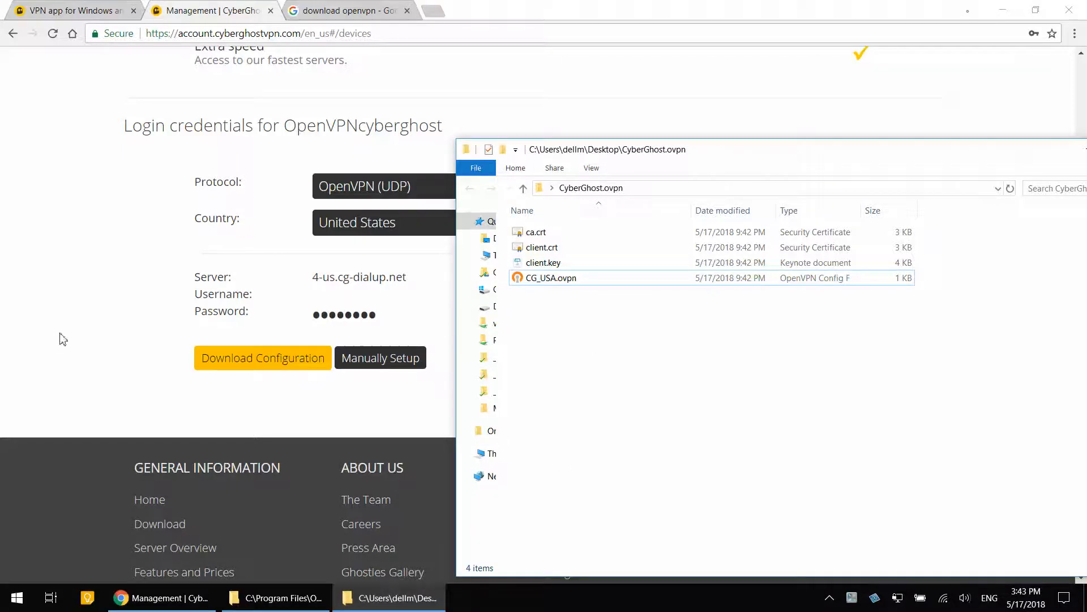
left_click(13, 334)
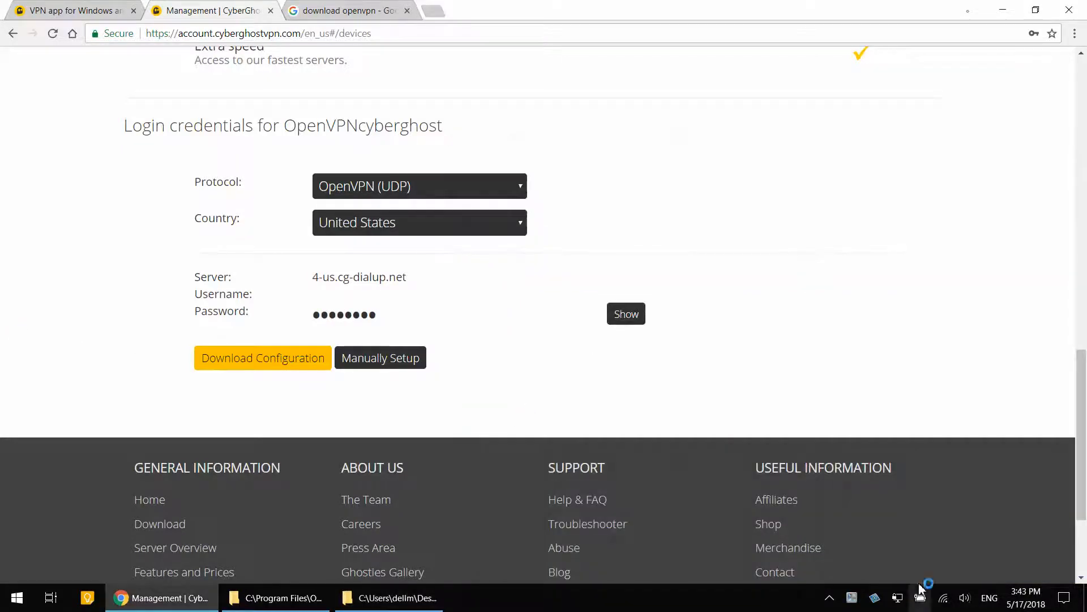
right_click(901, 598)
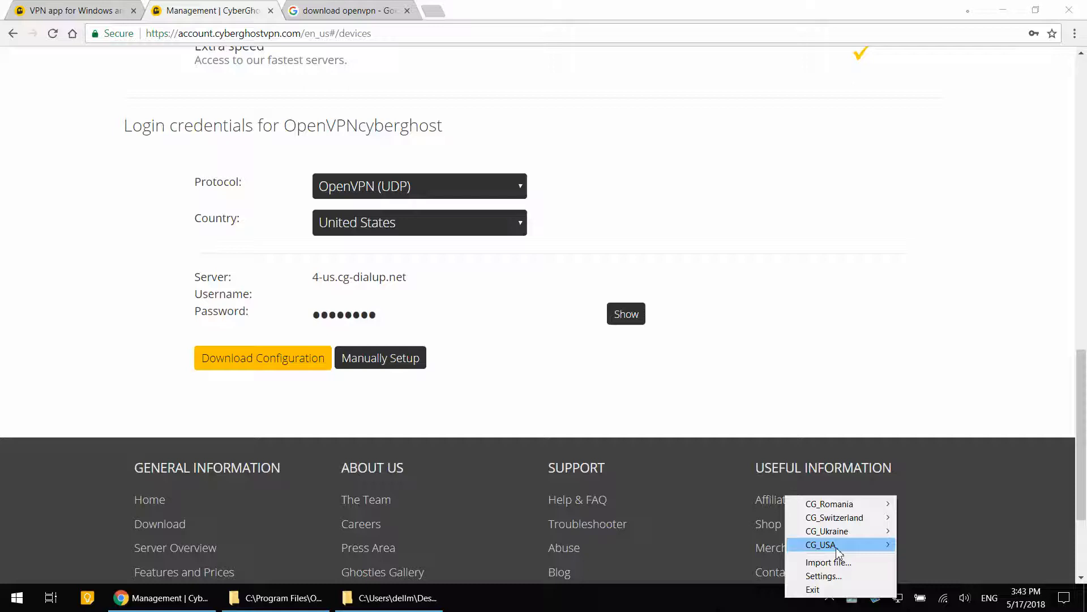
left_click(228, 425)
left_click(388, 222)
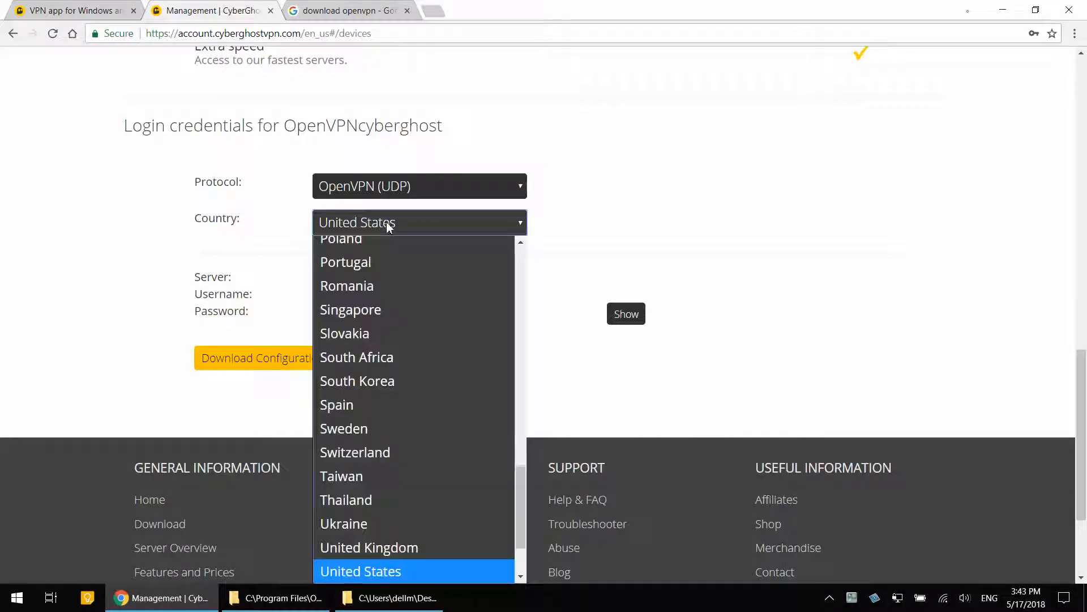
left_click(362, 533)
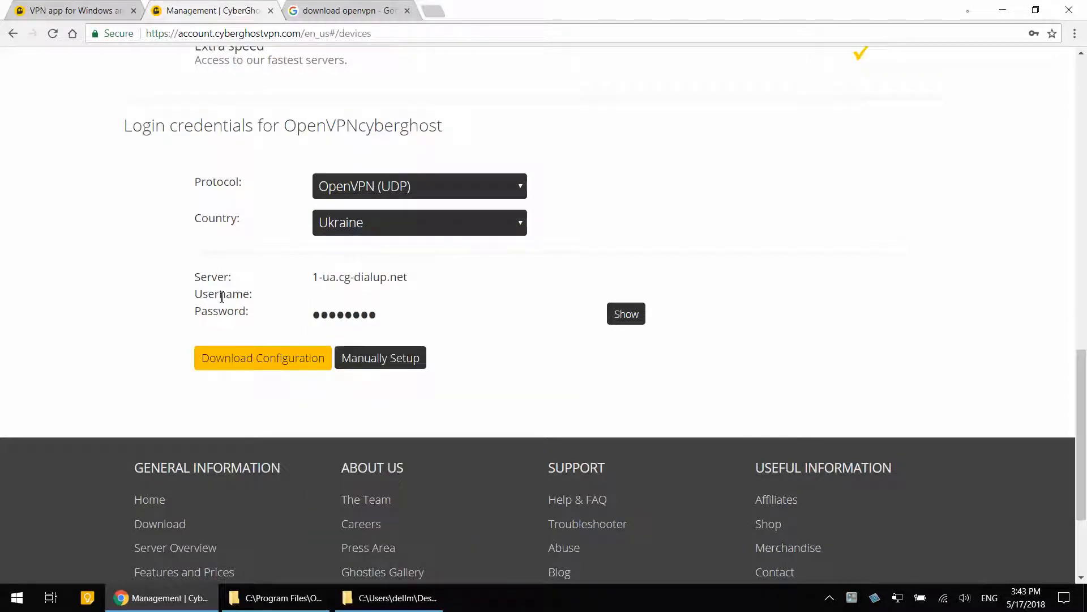
left_click_drag(215, 293, 407, 328)
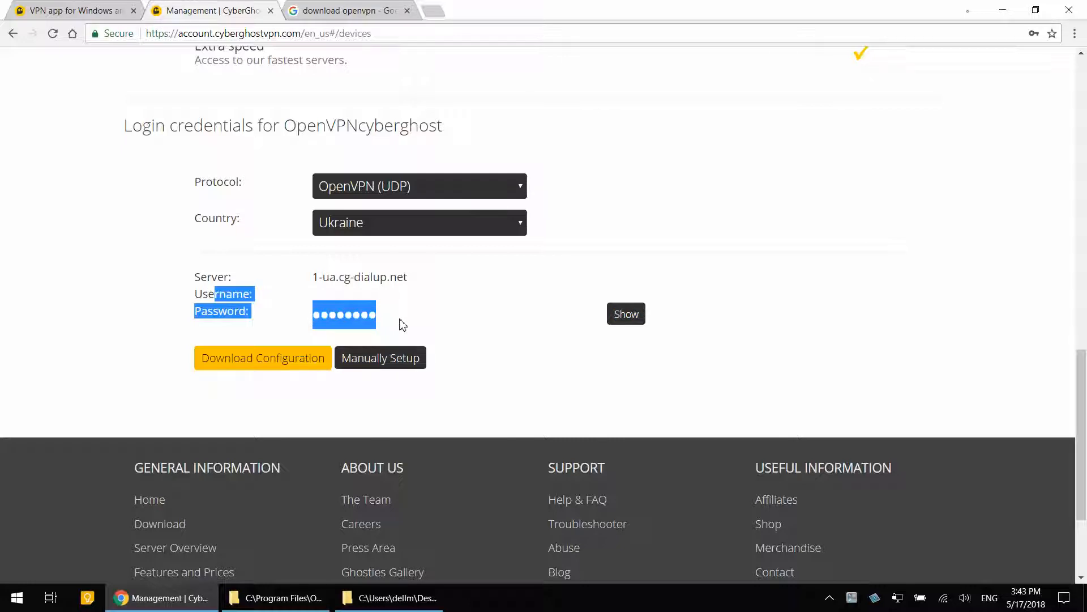
left_click(70, 364)
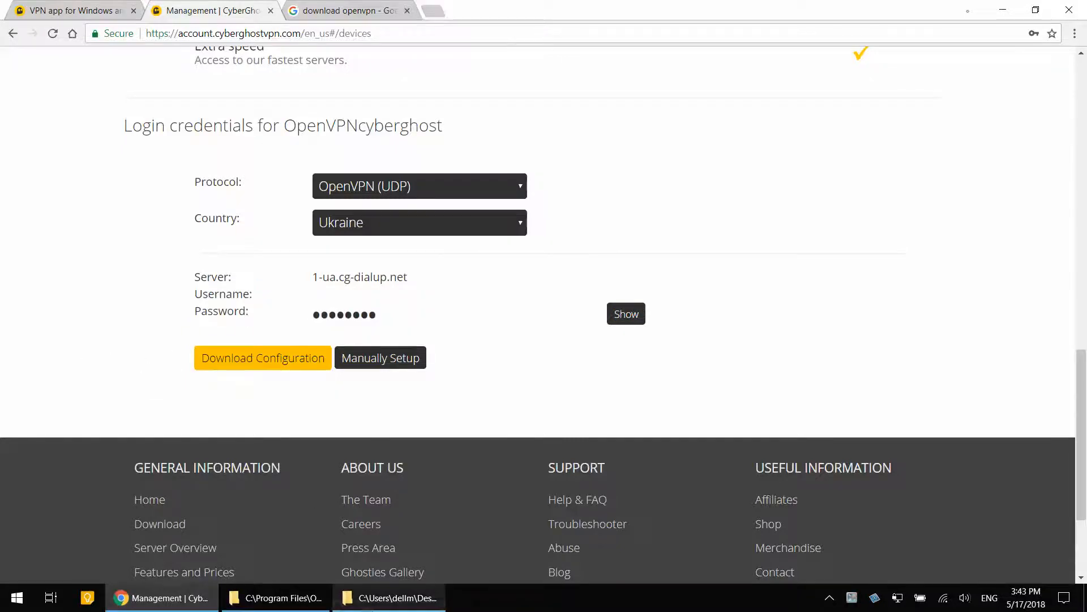
Step: Rename CG_USA.ovpn back to openvpn.ovpn in the CyberGhost.ovpn folder
left_click(397, 597)
left_click(553, 278)
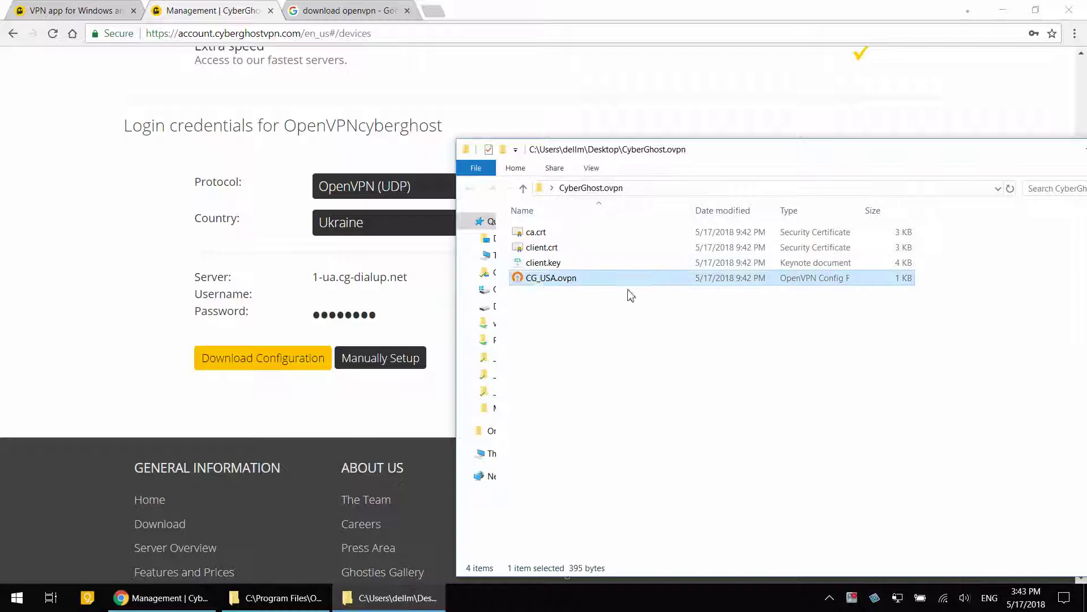
left_click(531, 280)
type("openvpn")
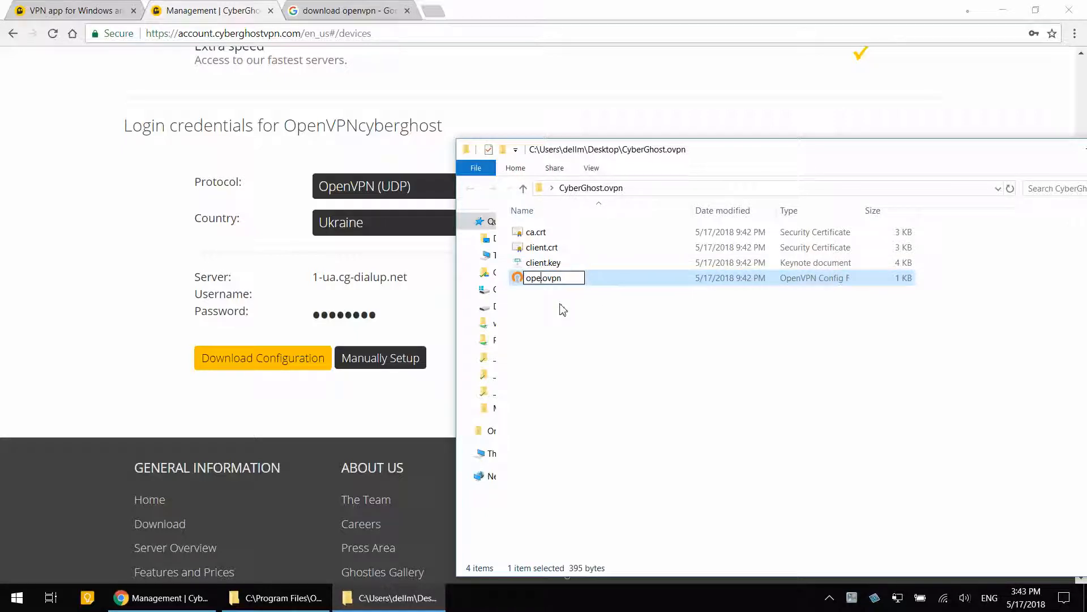
left_click(622, 429)
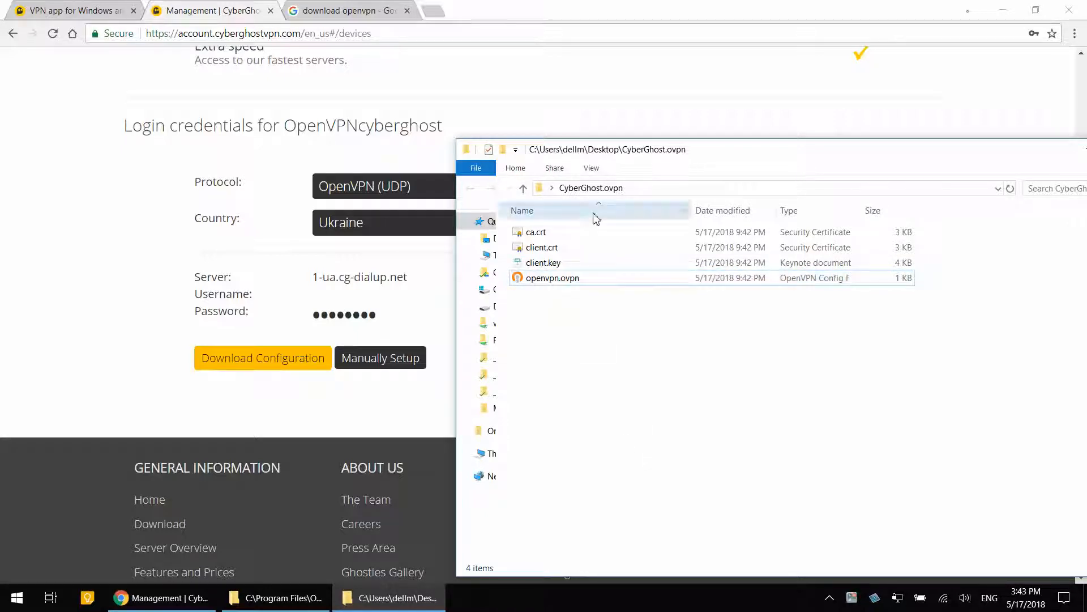
Step: Rename openvpn.ovpn to CG_Ukraine.ovpn and clear the selection
left_click(544, 247)
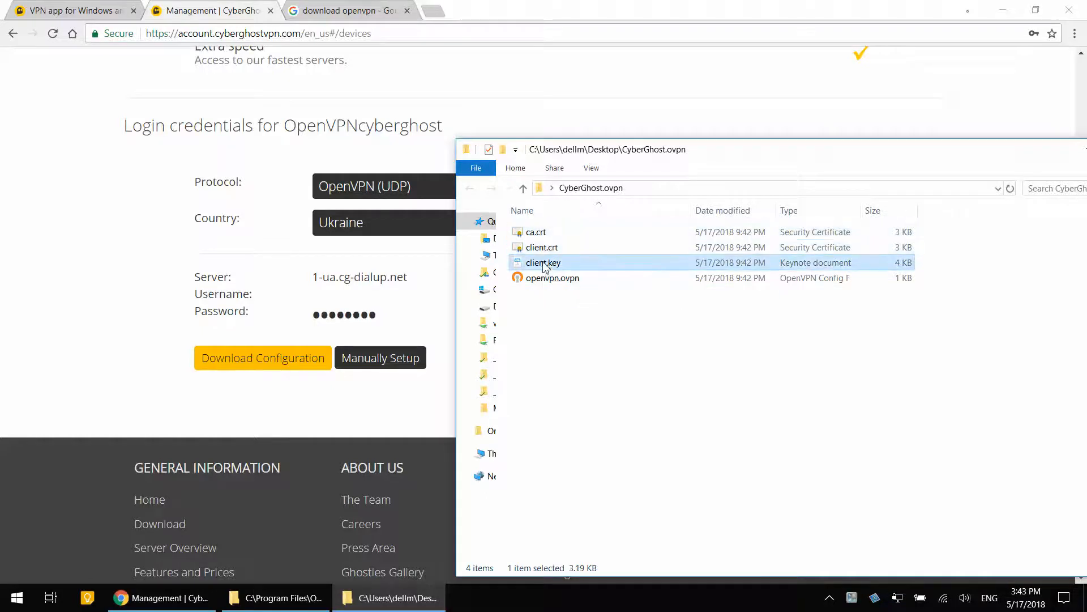
left_click(544, 279)
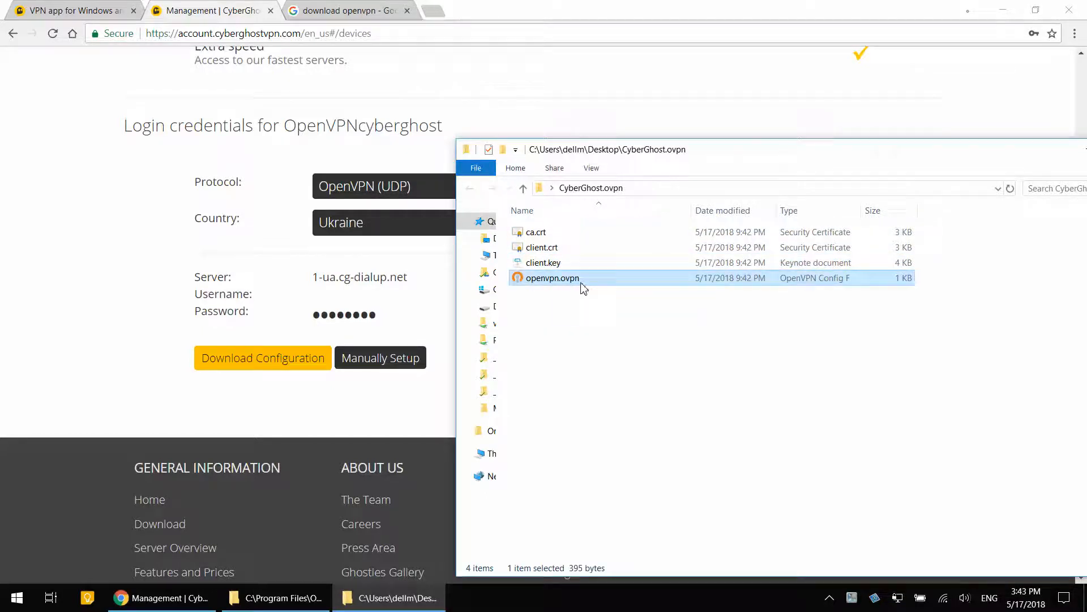
left_click(553, 279)
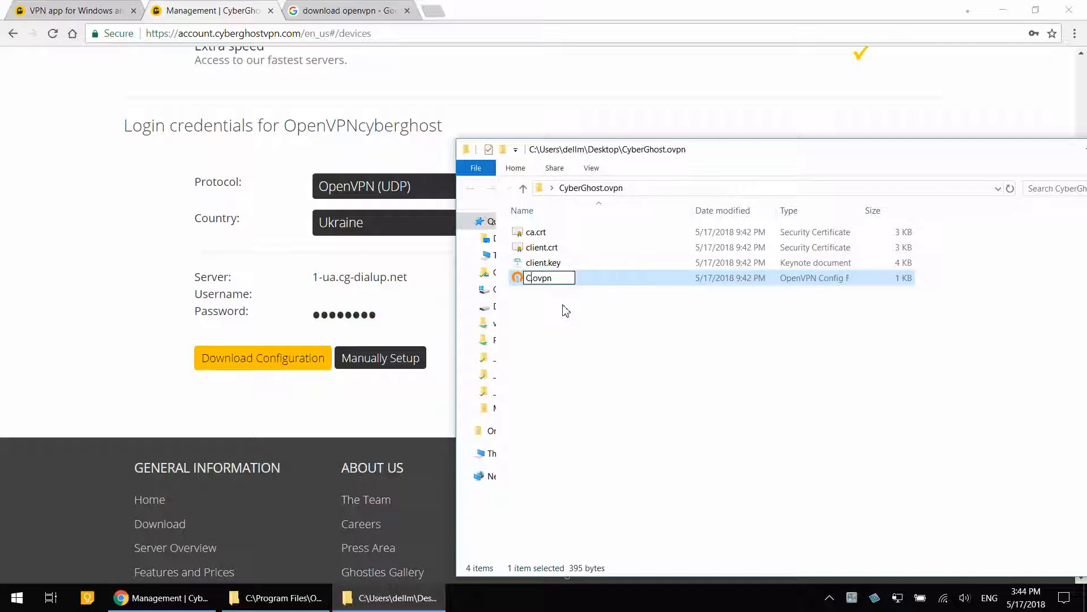
type("CG_")
type("Ukraine")
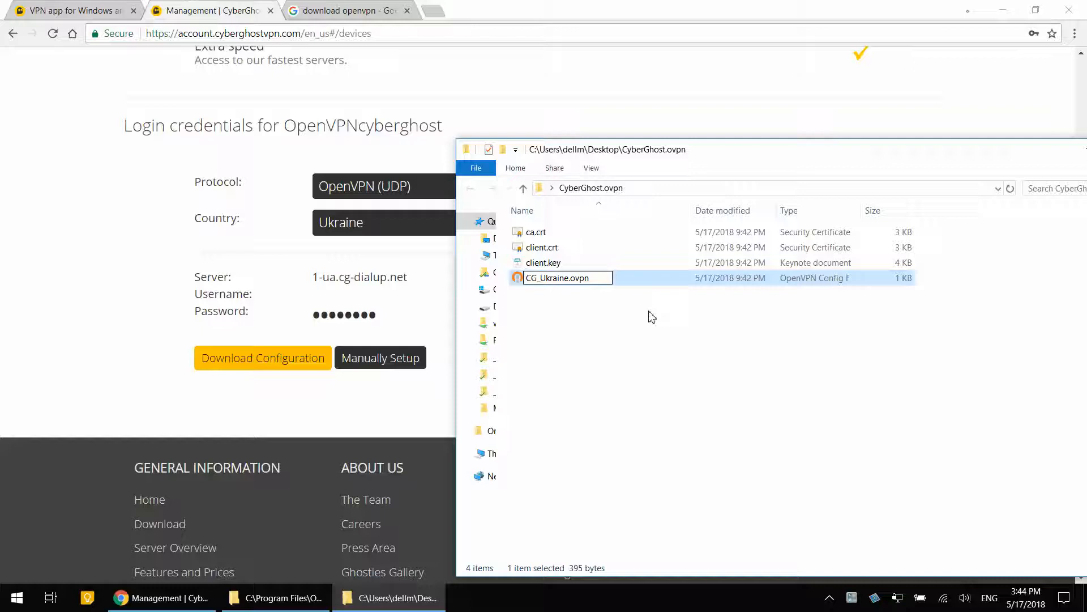
key("Return")
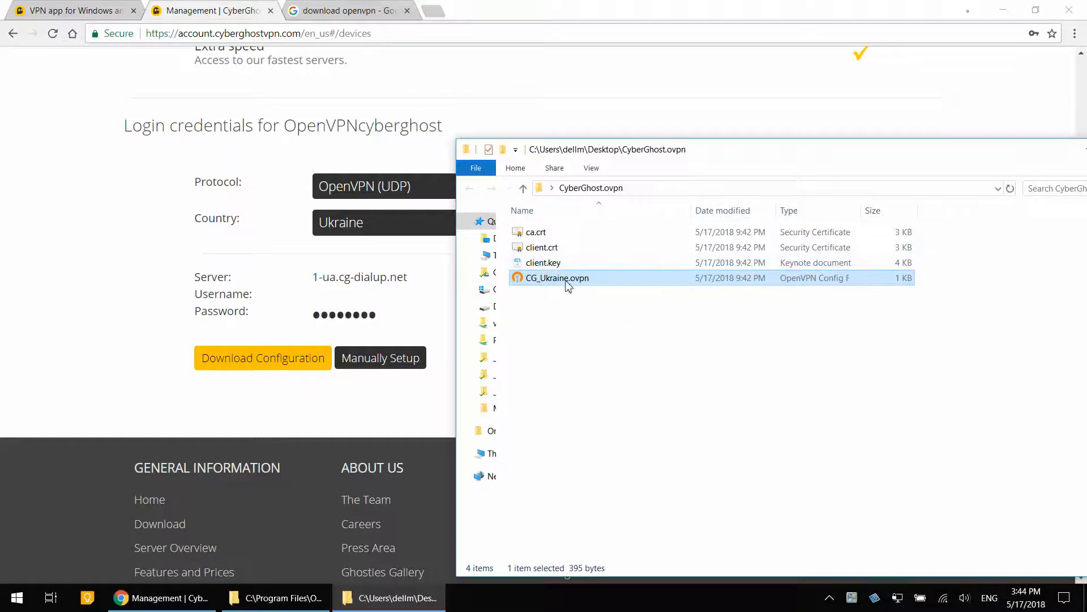
left_click(581, 315)
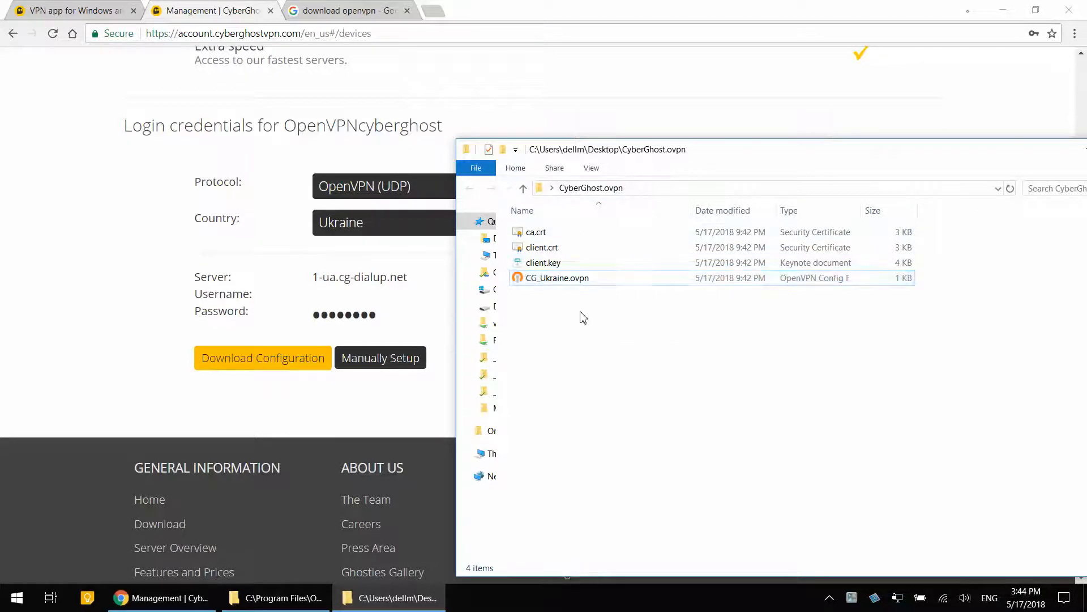
Step: Paste a copy of CG_Ukraine.ovpn and rename it CG_USA.ovpn
key("ctrl+v")
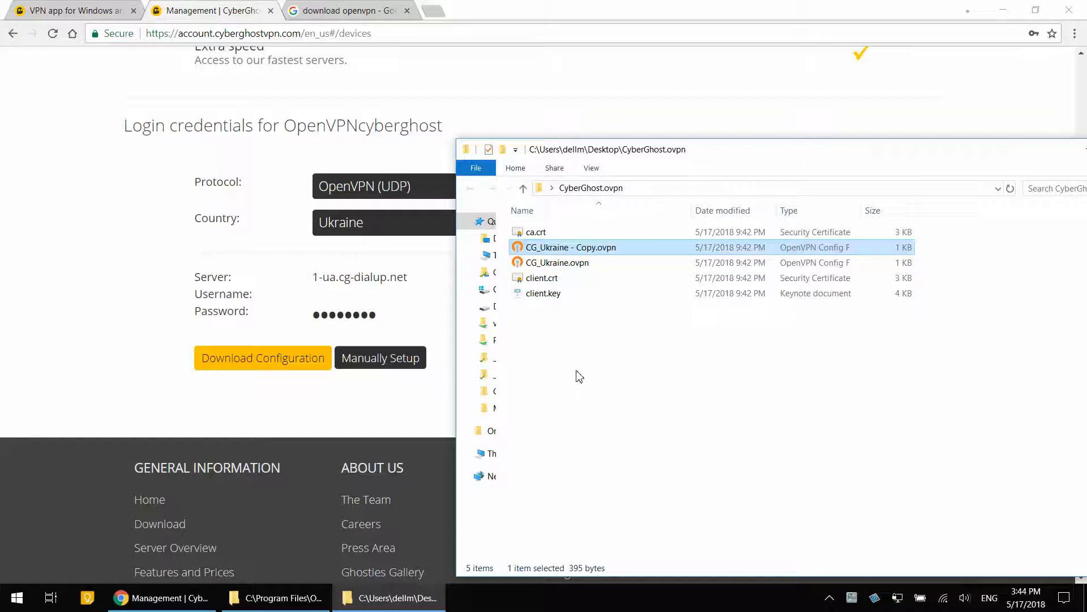
left_click(562, 249)
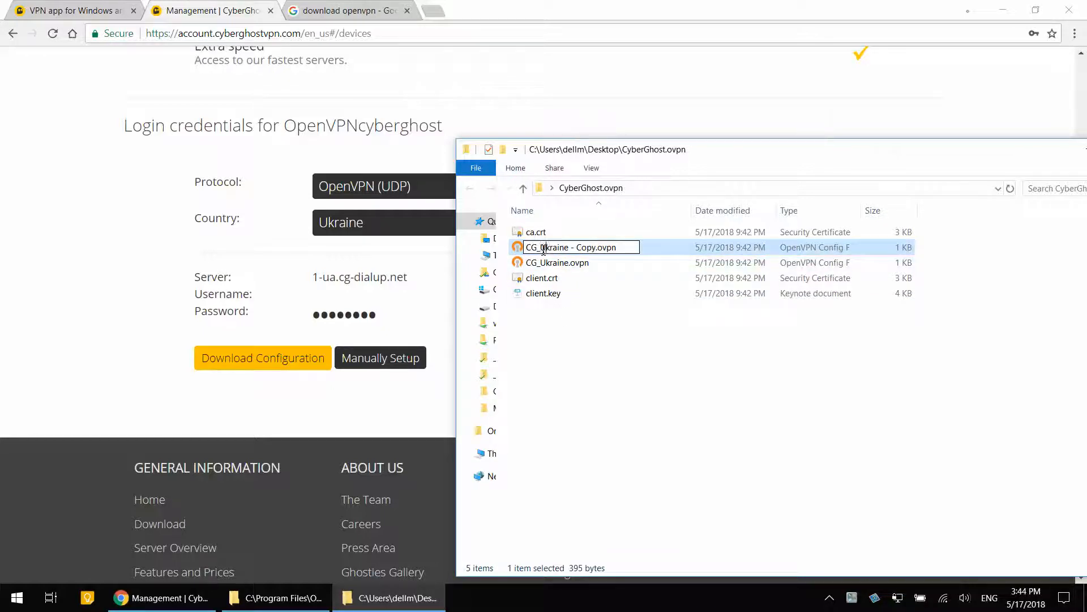
left_click_drag(542, 249, 596, 249)
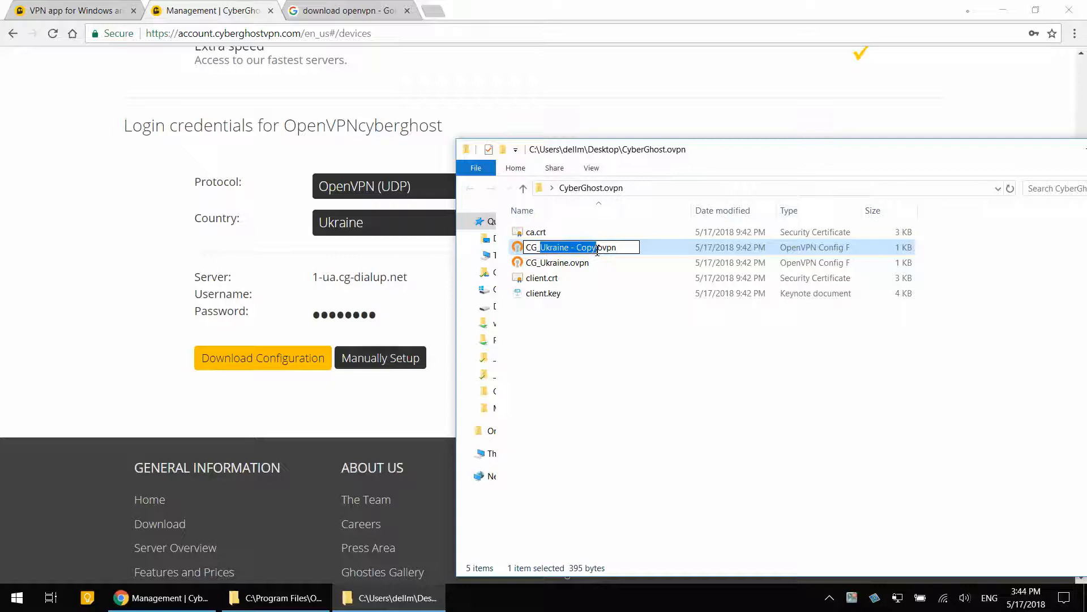
type("USA")
key("Return")
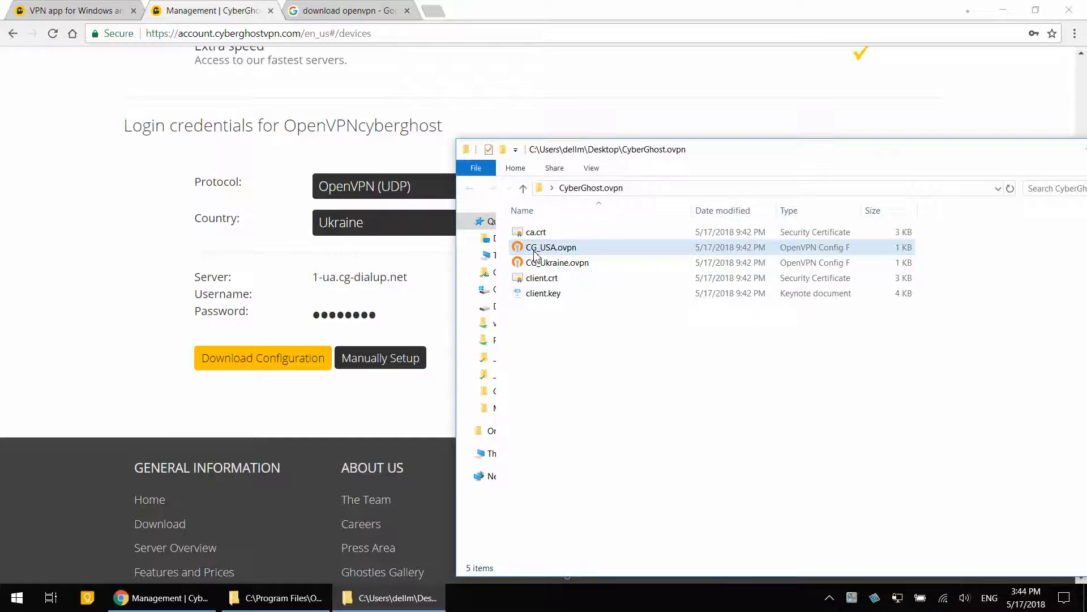
Step: Select CG_Ukraine.ovpn, client.key and ca.crt in turn, then select all five files
left_click(535, 264)
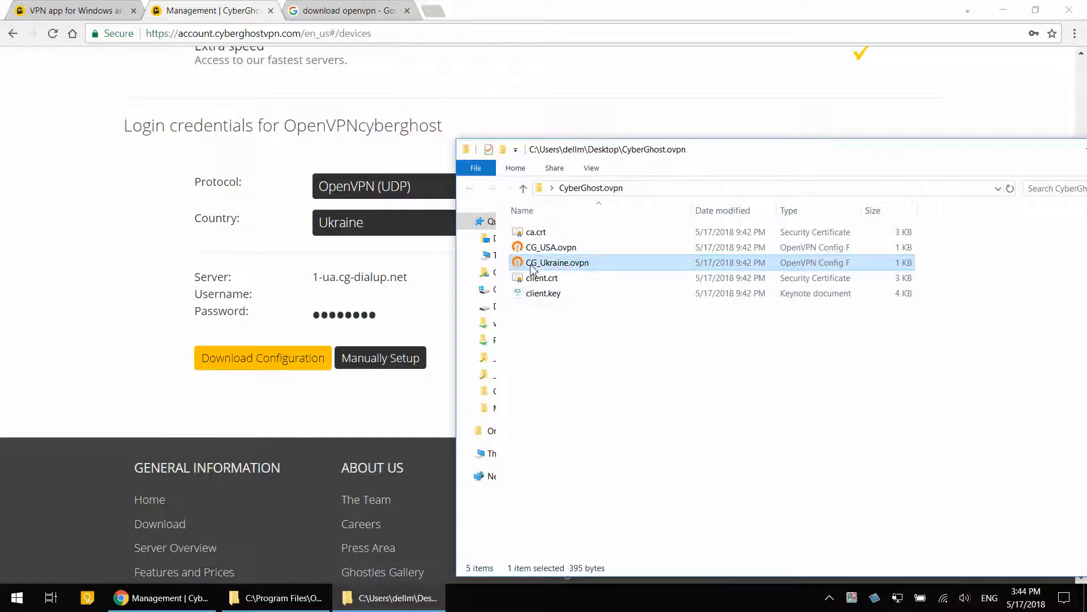
left_click(549, 293)
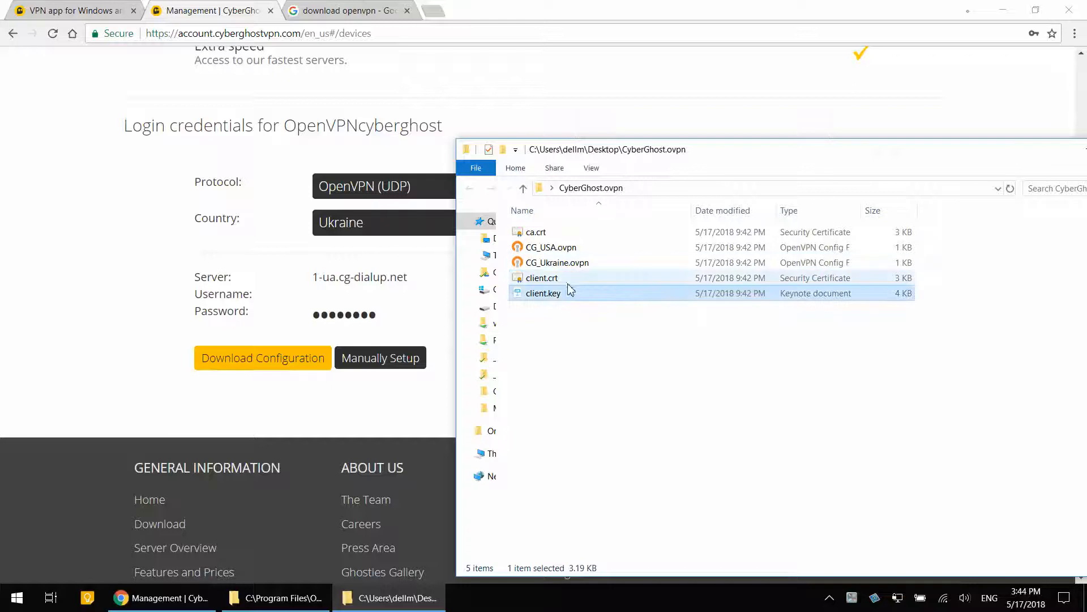
left_click(535, 232)
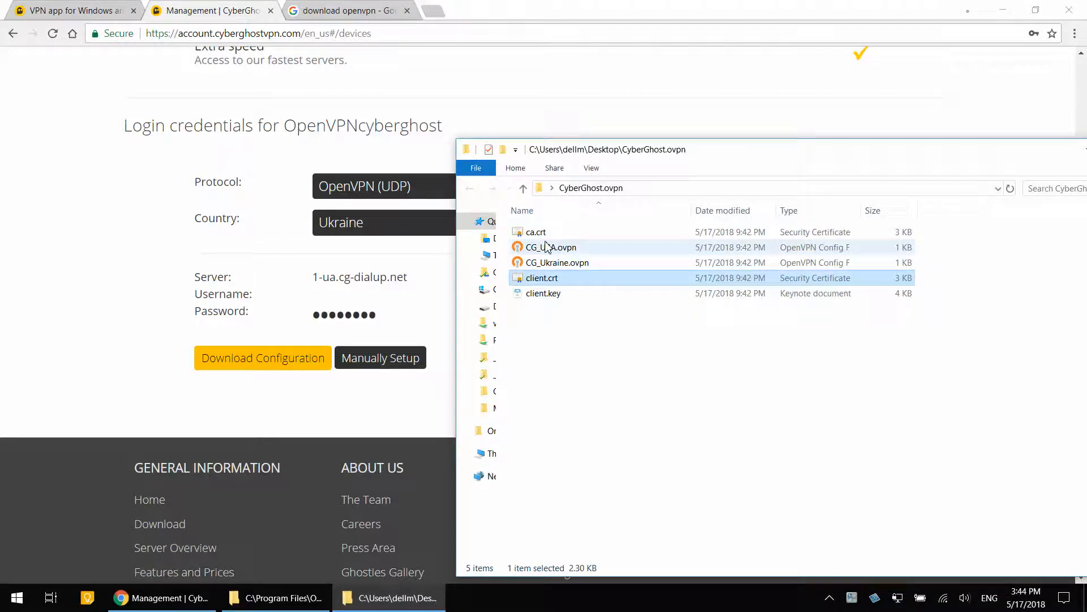
left_click(543, 293)
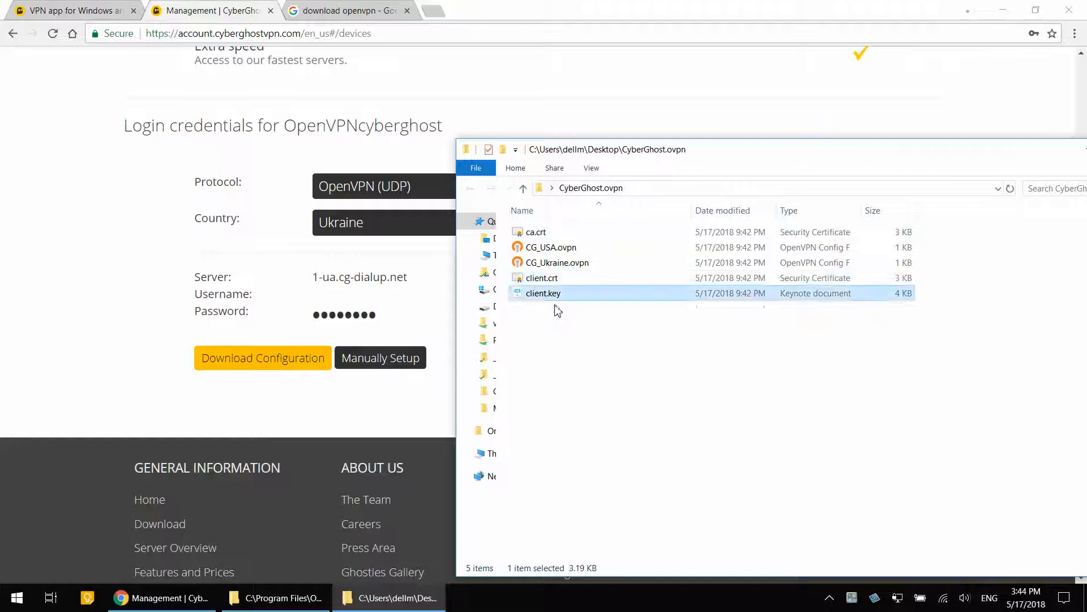
left_click(536, 231)
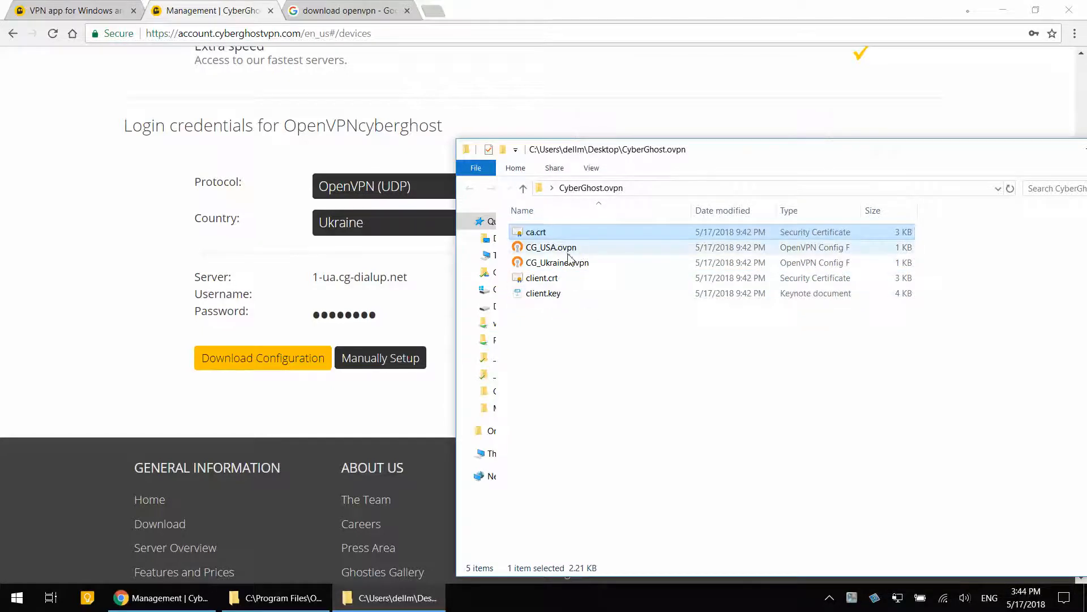
mouse_move(635, 453)
left_mouse_down()
mouse_move(545, 382)
mouse_move(519, 218)
left_mouse_up()
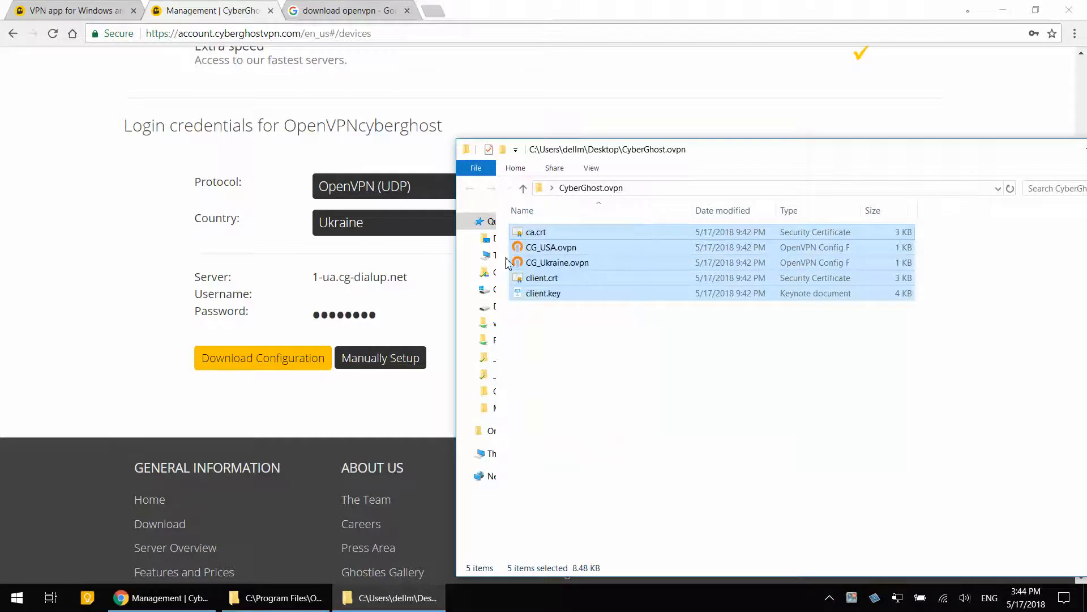
Step: Glance at the server country list, return to the folder and select CG_Ukraine.ovpn
left_click(366, 222)
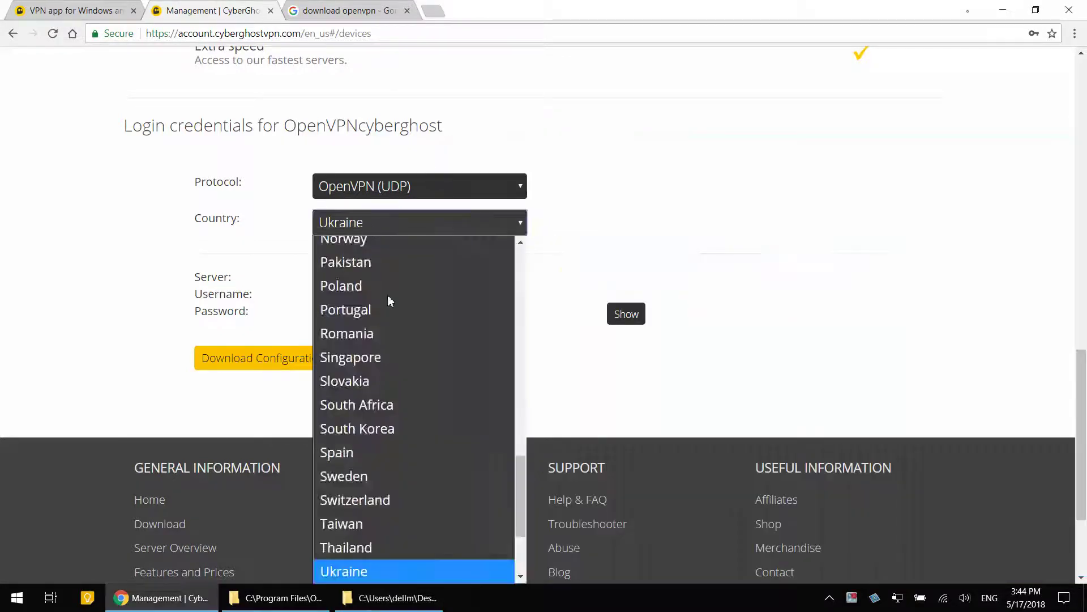
left_click(166, 268)
left_click(397, 597)
left_click(551, 246)
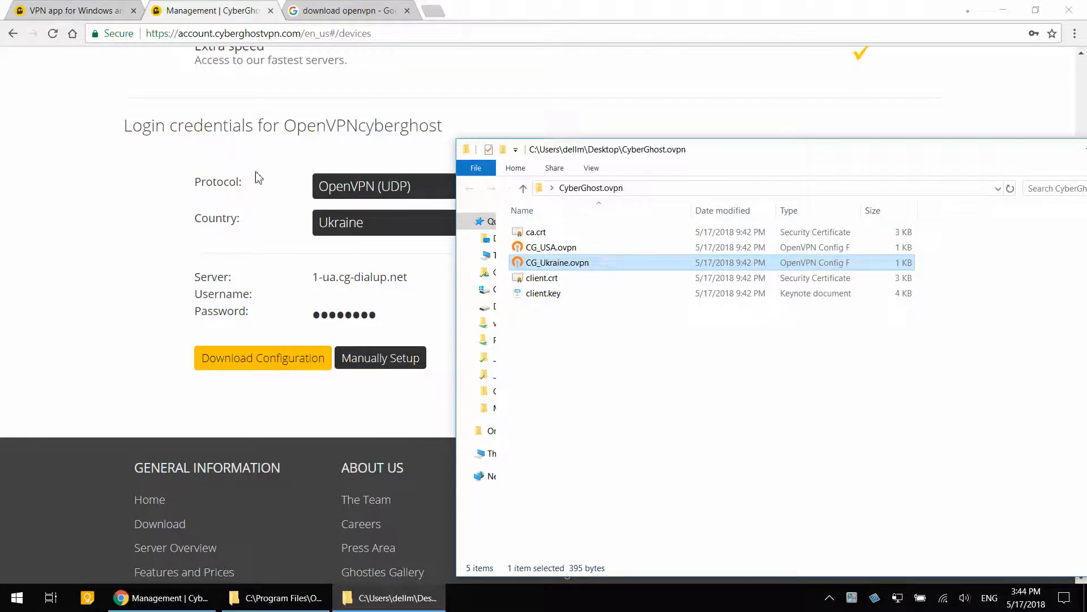
Step: From the search results open openvpn.net Downloads and highlight the 'Installer, Windows 7 and later' entry
left_click(346, 11)
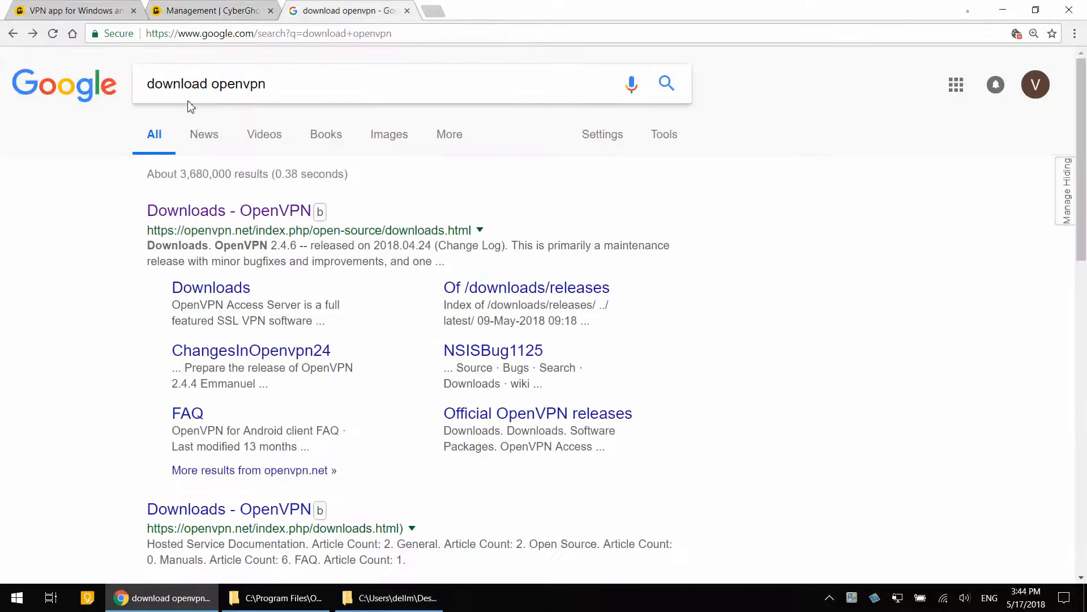
left_click(211, 214)
scroll(398, 418, "down", 5)
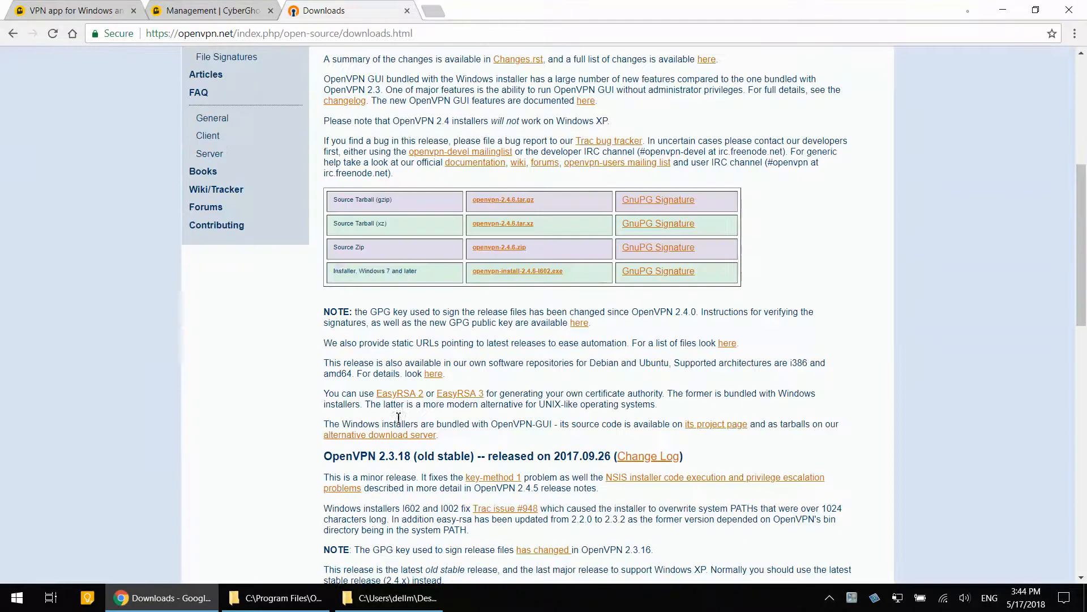
left_click_drag(335, 270, 365, 272)
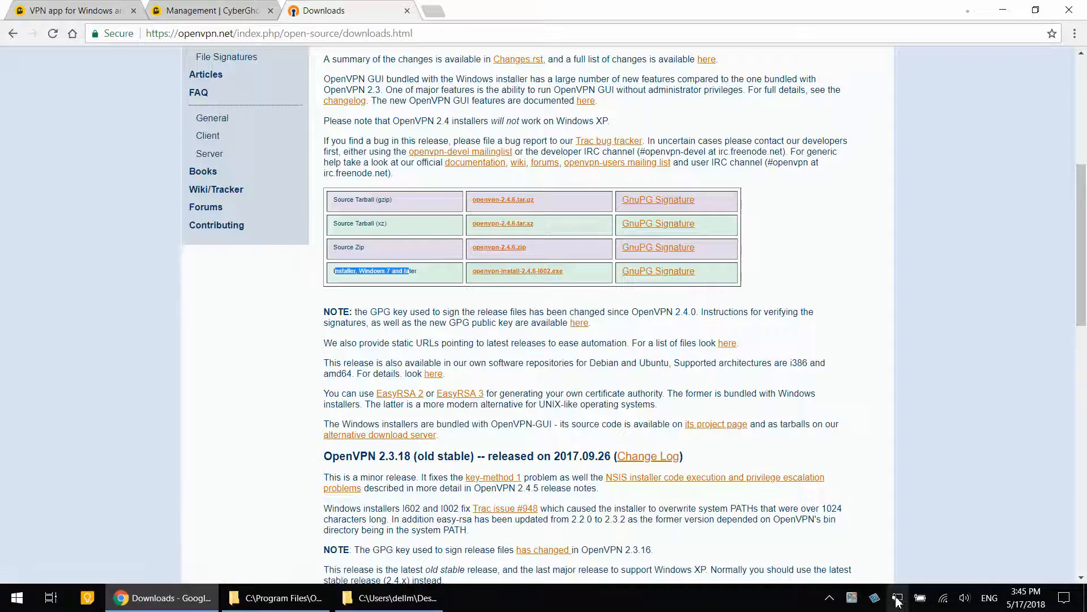
Step: Go up to the OpenVPN program folder, show its full path and open the config folder
left_click(280, 598)
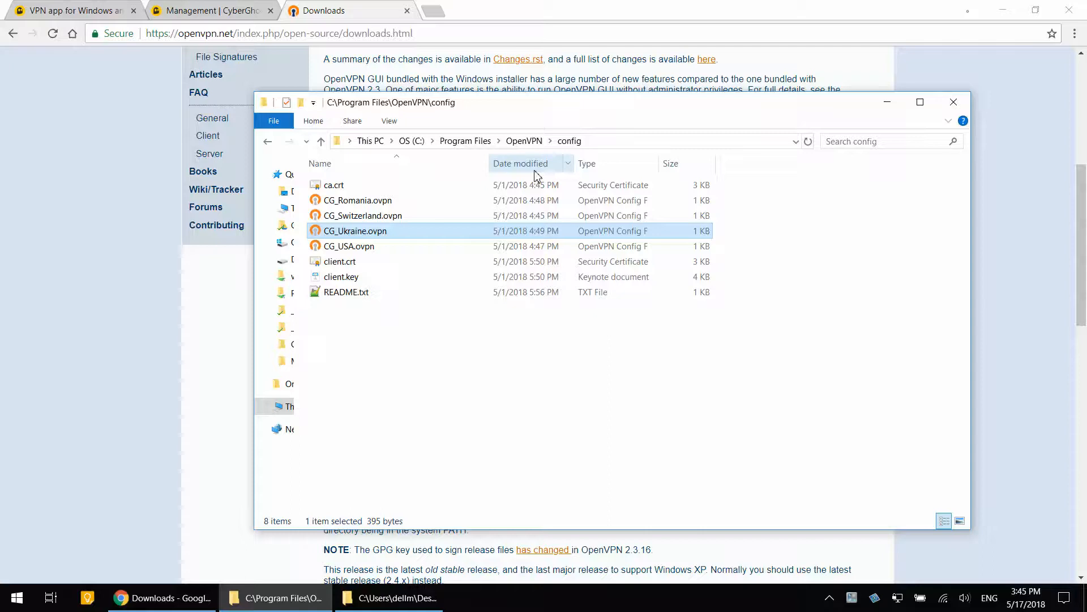
left_click(525, 141)
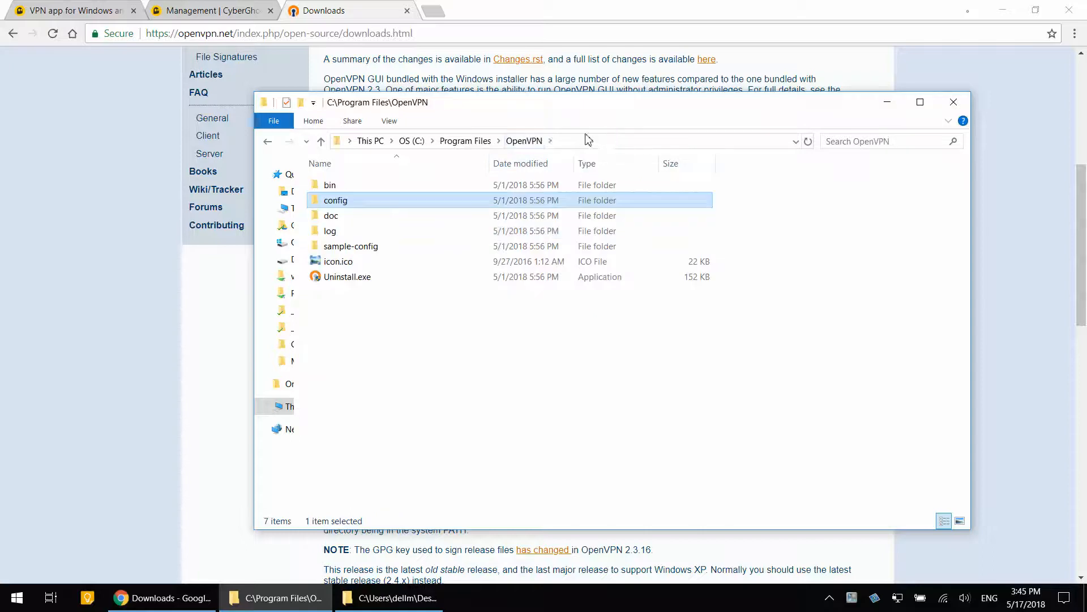
left_click(595, 142)
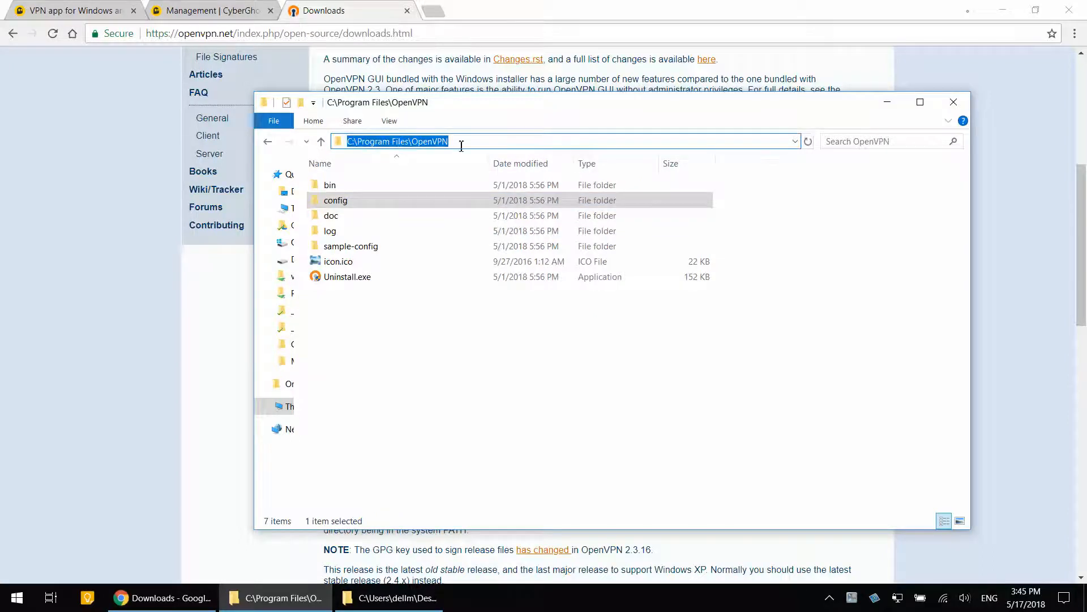
double_click(336, 200)
Step: Compare the five desktop CyberGhost.ovpn files with the config folder's files, then minimize the desktop folder
left_click(391, 598)
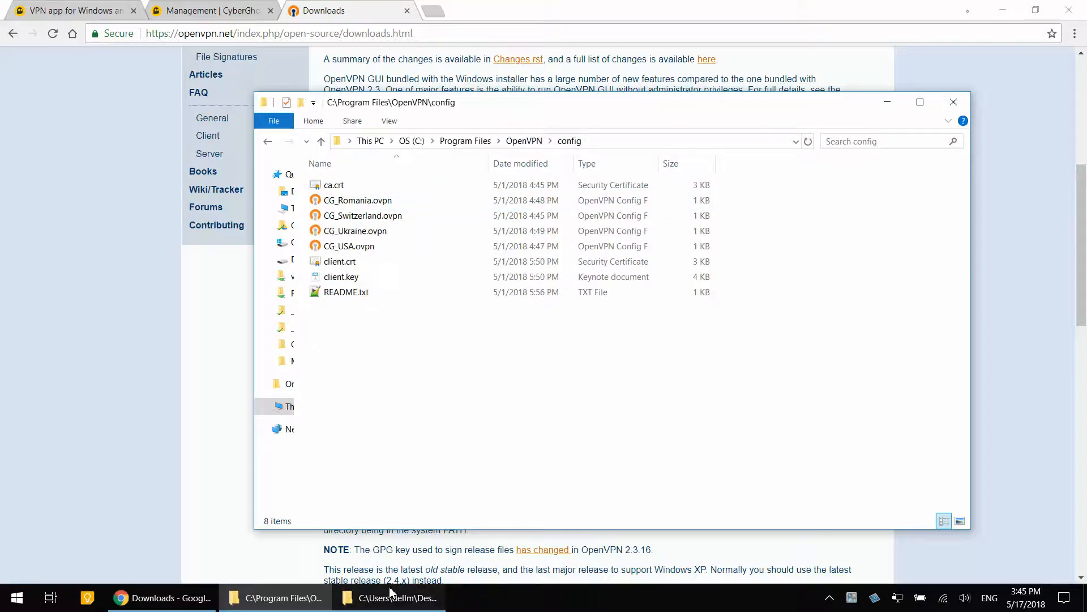
left_click_drag(644, 403, 499, 232)
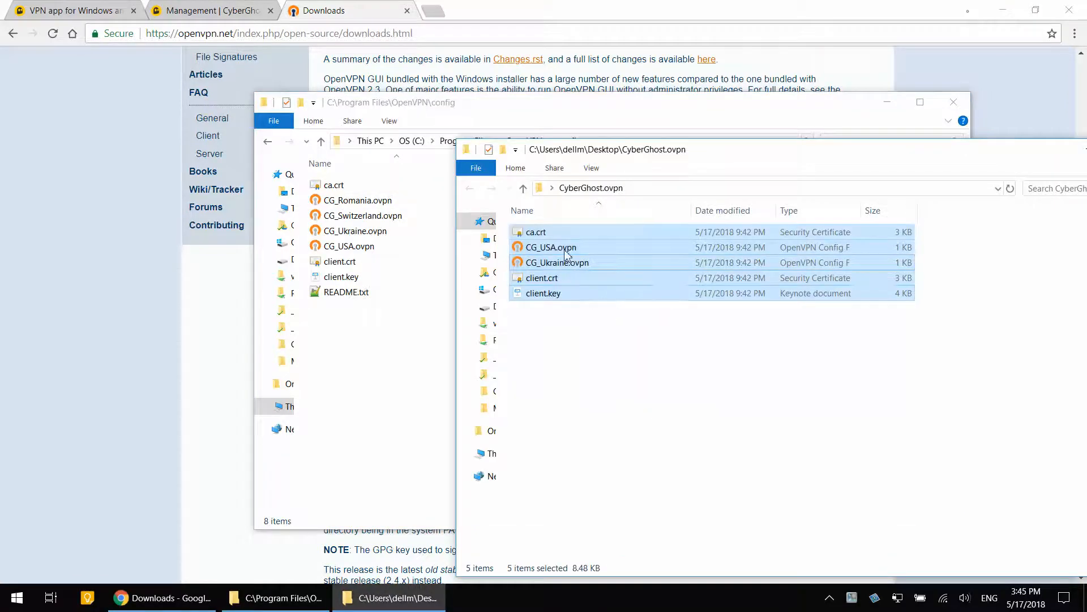
left_click(411, 344)
mouse_move(422, 402)
left_mouse_down()
mouse_move(339, 188)
mouse_move(339, 204)
left_mouse_up()
left_click(390, 597)
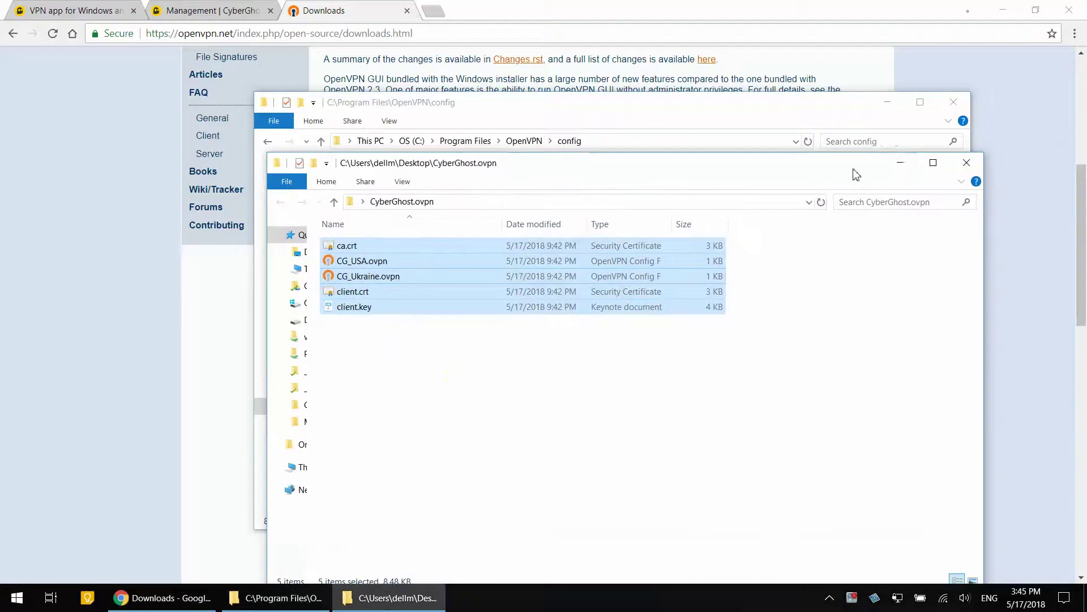
left_click(904, 165)
Step: Point out client.key and the CG_Ukraine, CG_Switzerland, CG_Romania and CG_USA profiles, then move the window lower right
left_click(394, 360)
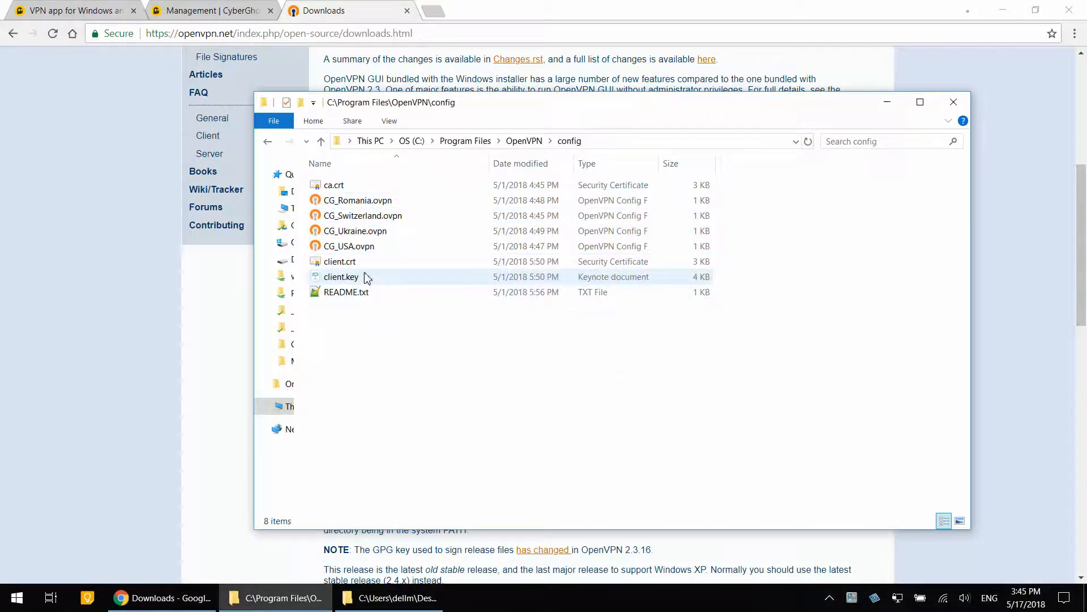
left_click(339, 260)
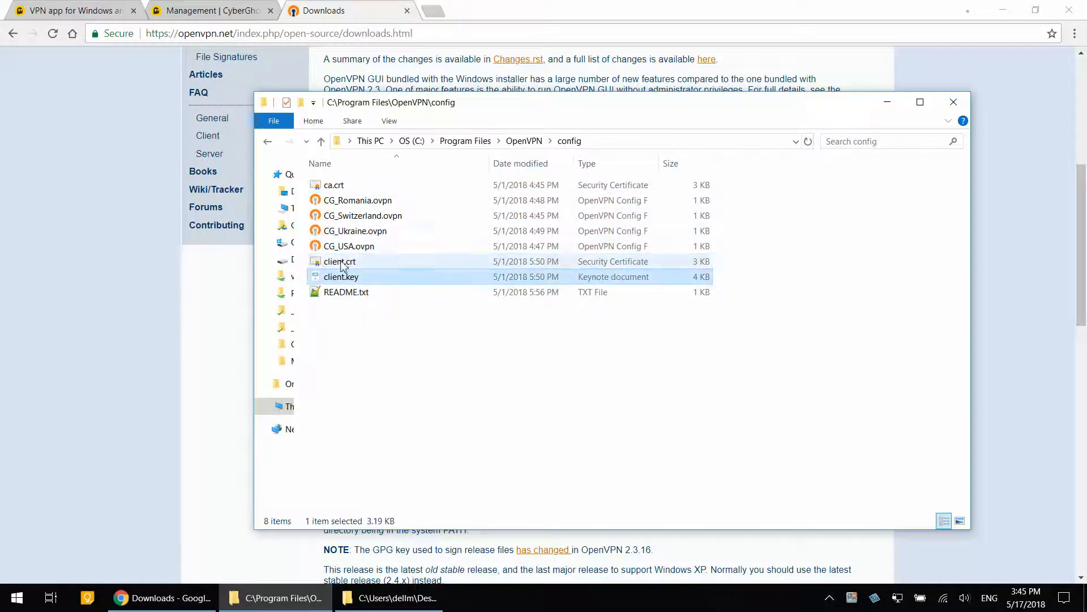
left_click(349, 246)
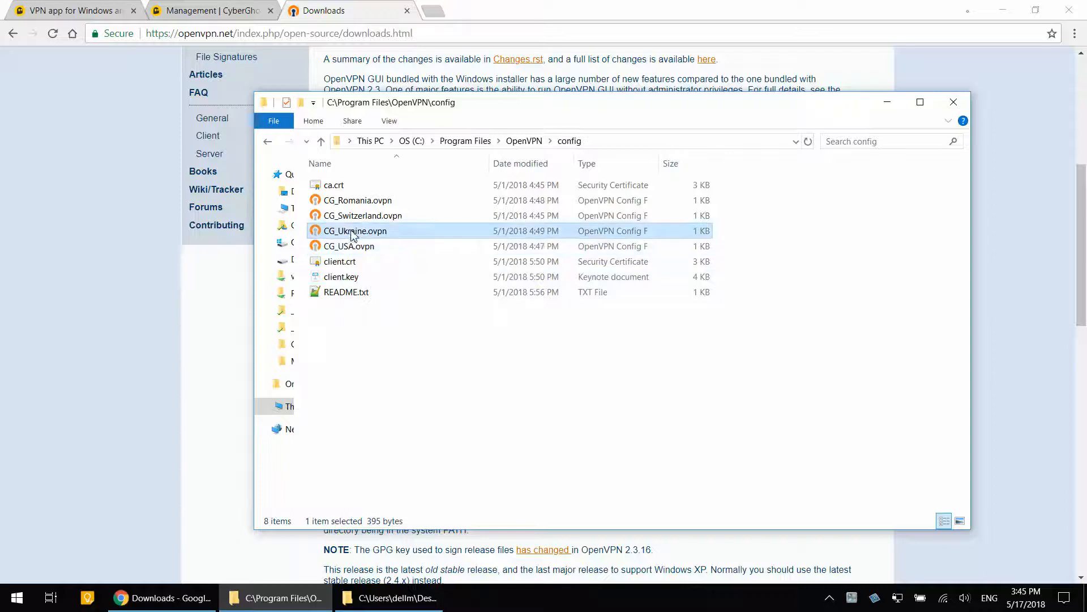
left_click(363, 216)
left_click(363, 215)
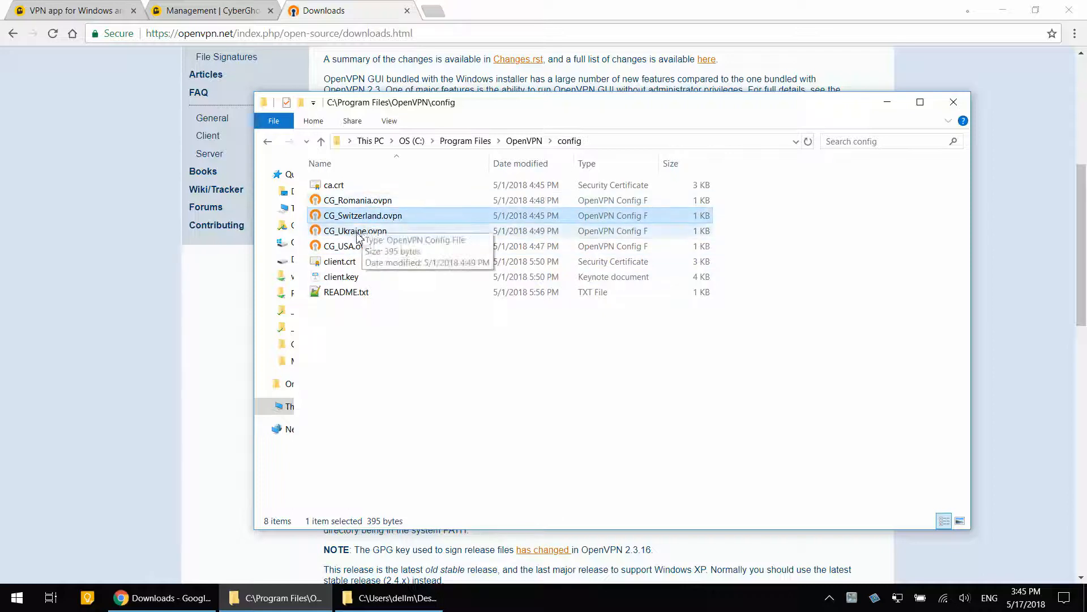
left_click(348, 245)
left_click_drag(467, 115, 528, 140)
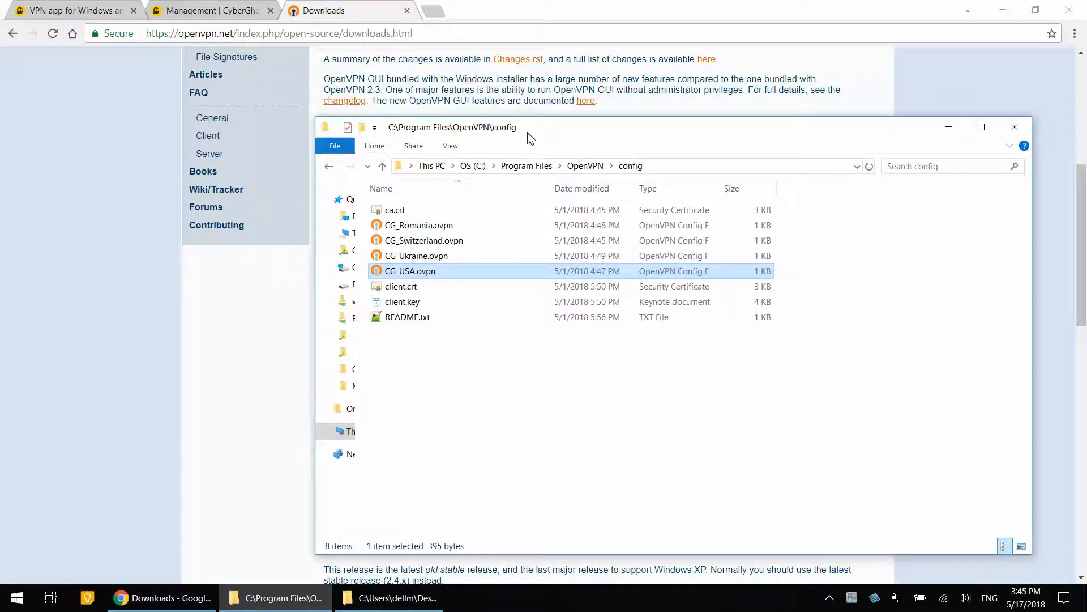
right_click(900, 602)
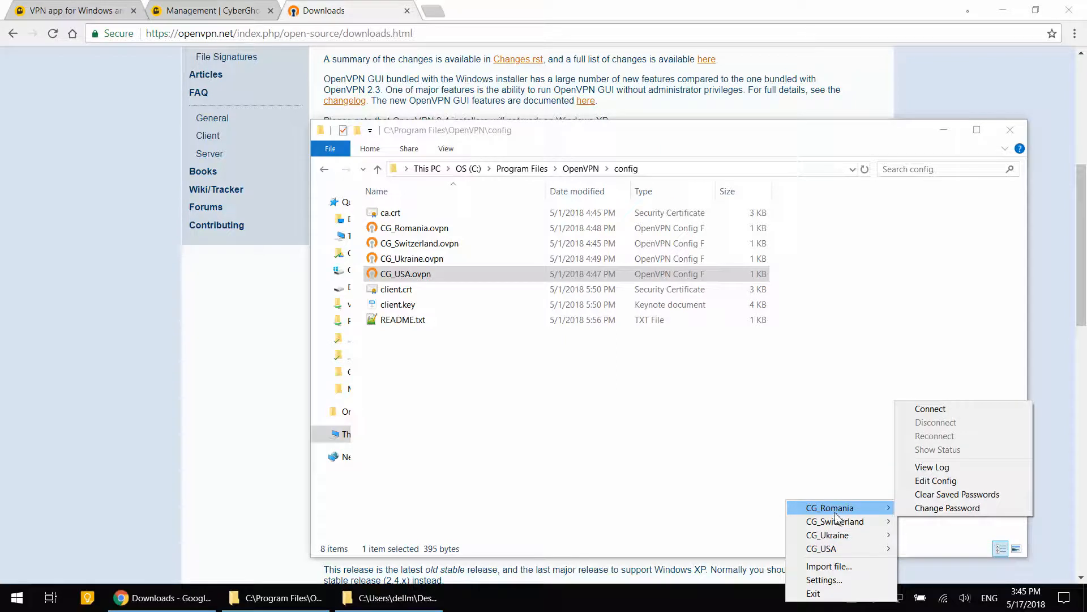
mouse_move(835, 522)
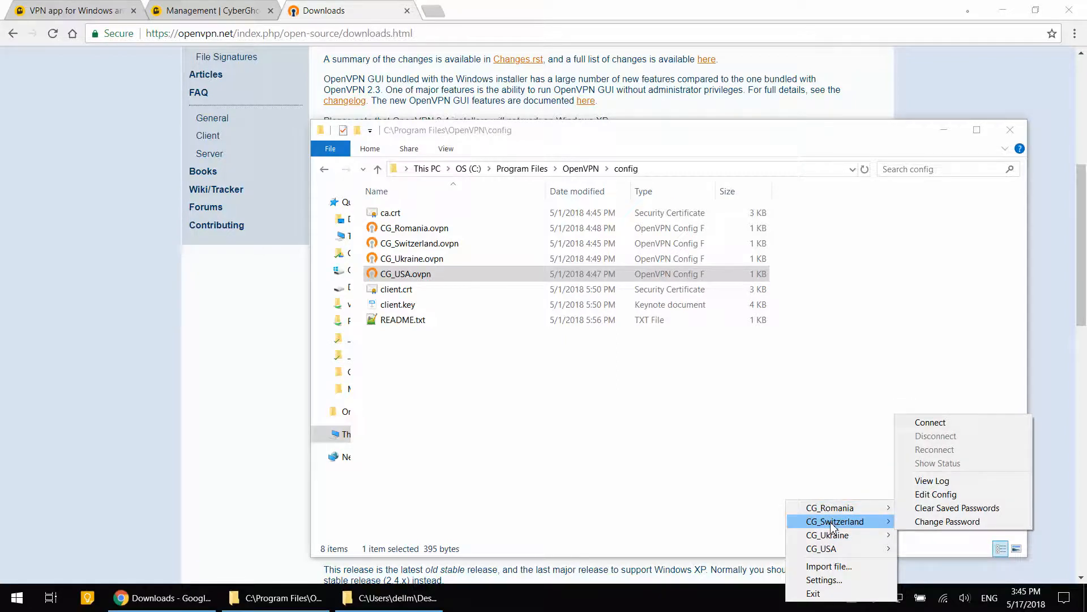
left_click(414, 229)
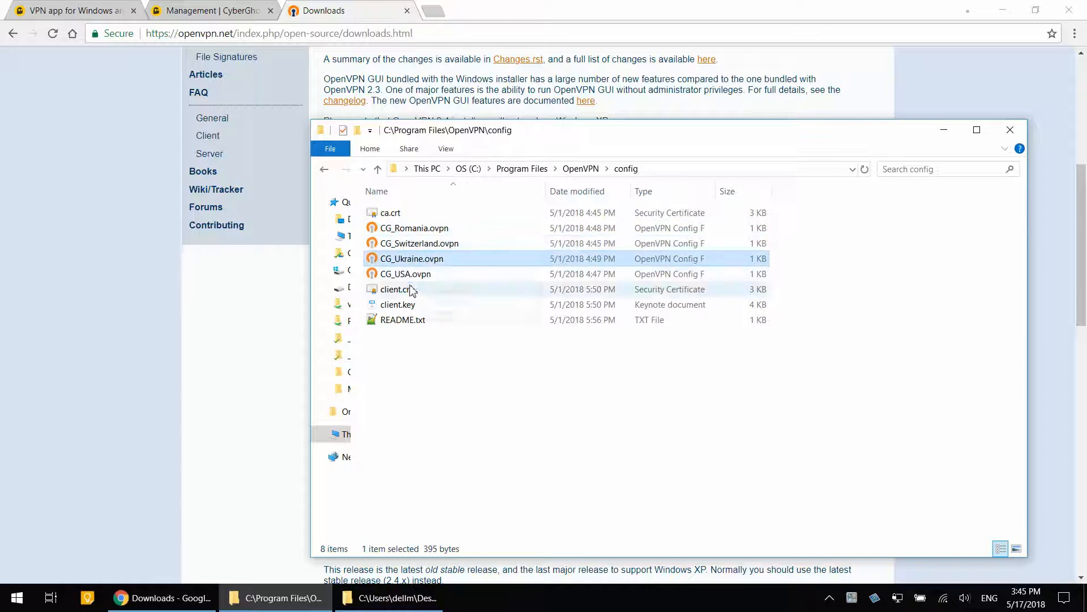
left_click(407, 273)
right_click(898, 598)
mouse_move(828, 501)
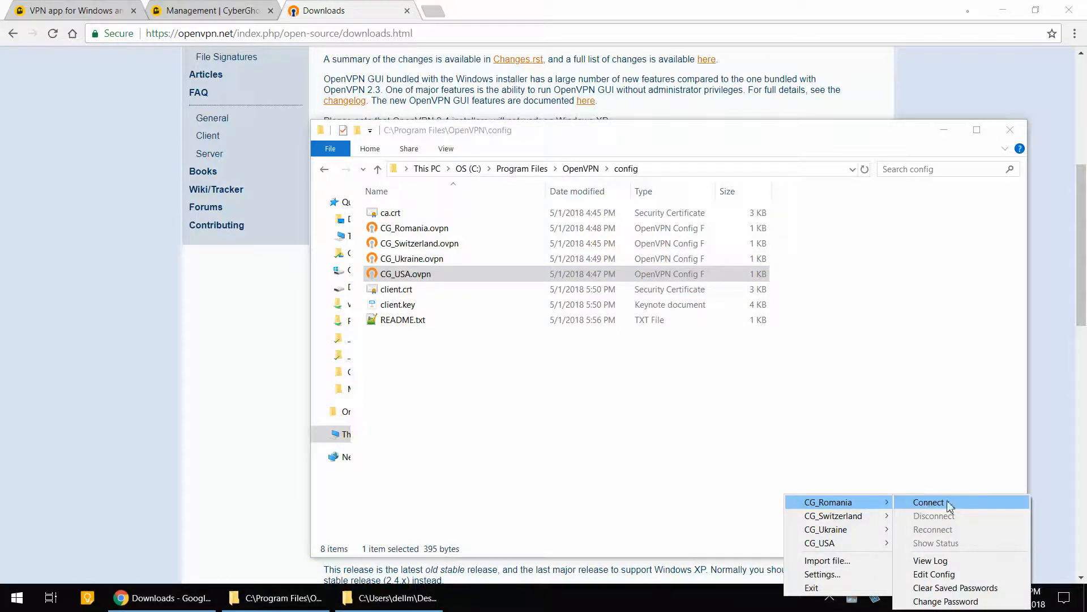
left_click(929, 501)
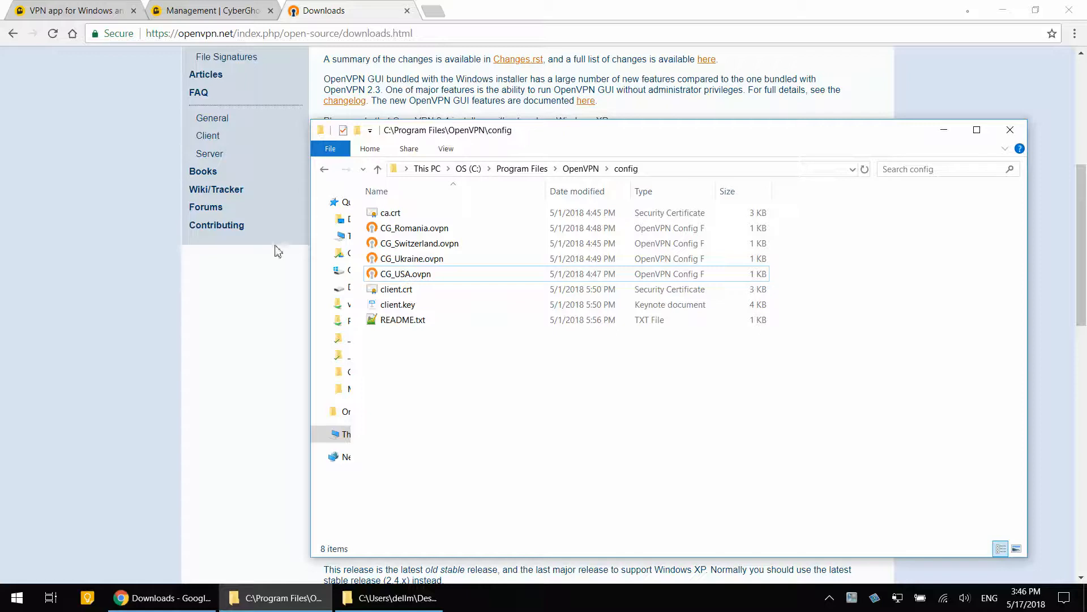
Step: Highlight Ukraine's username and password on the CyberGhost page and check the OpenVPN tray profiles list
left_click(213, 11)
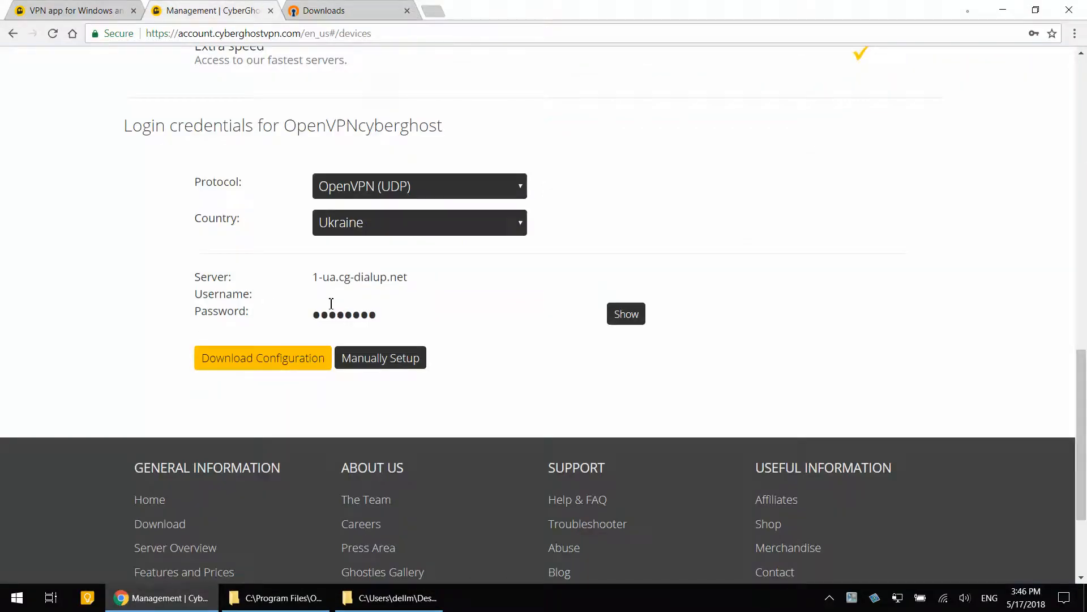
left_click_drag(206, 292, 389, 317)
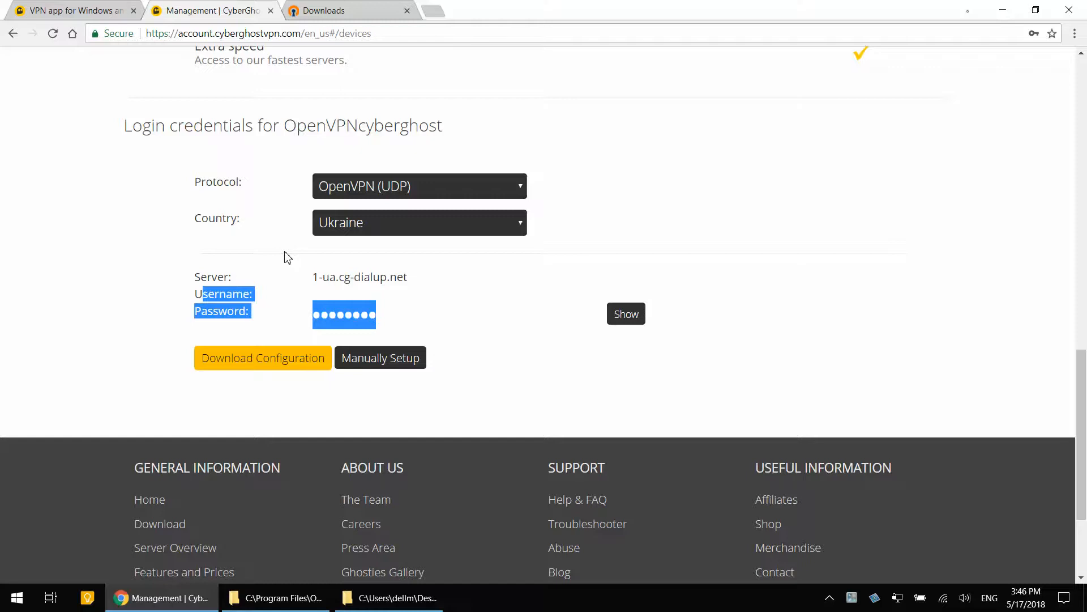
left_click(255, 280)
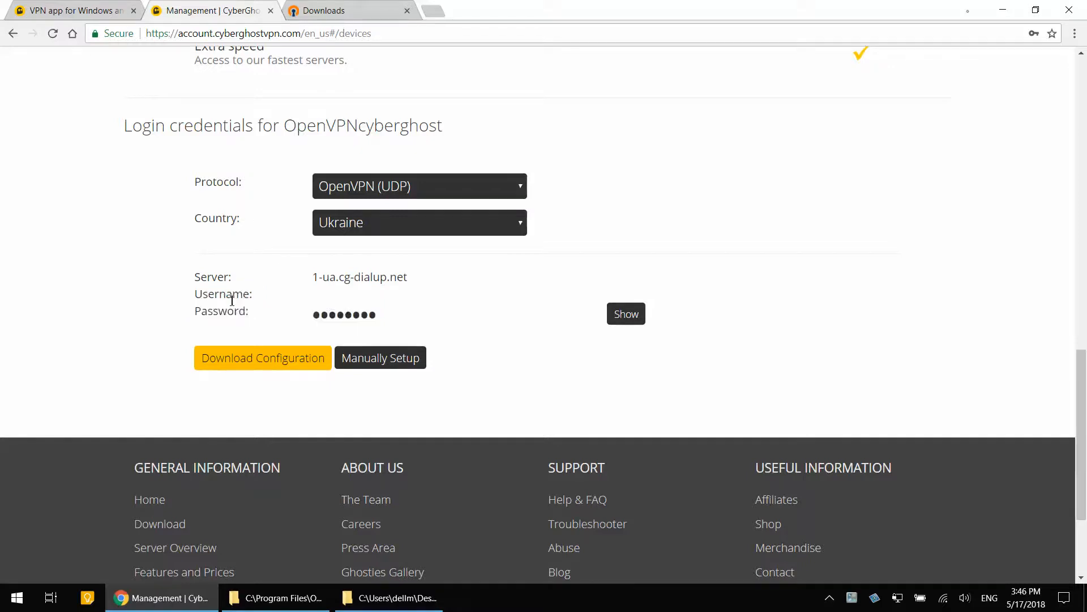
left_click_drag(224, 293, 395, 316)
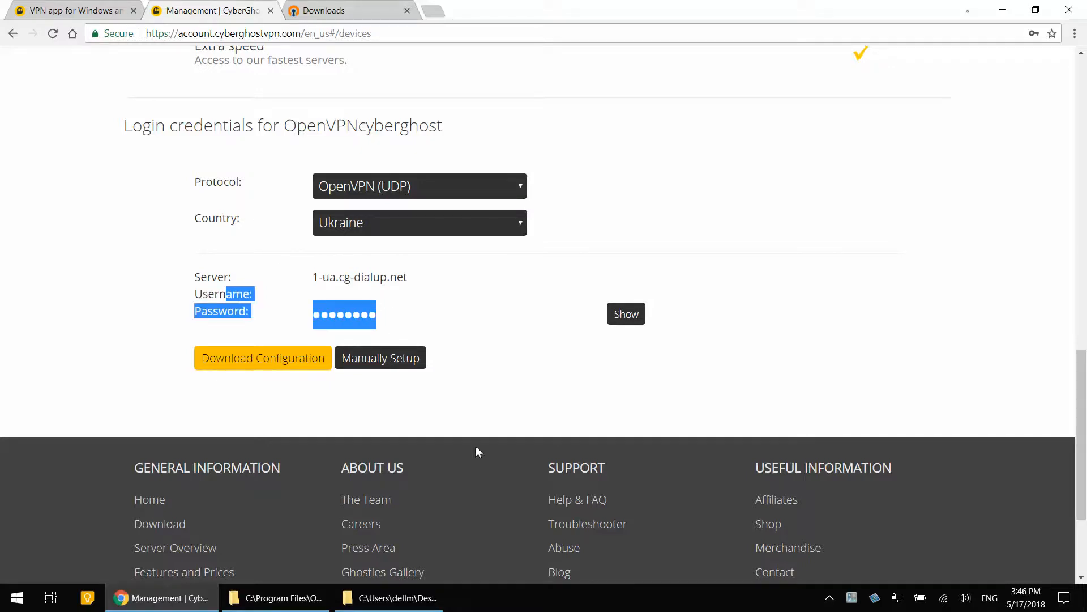
right_click(897, 597)
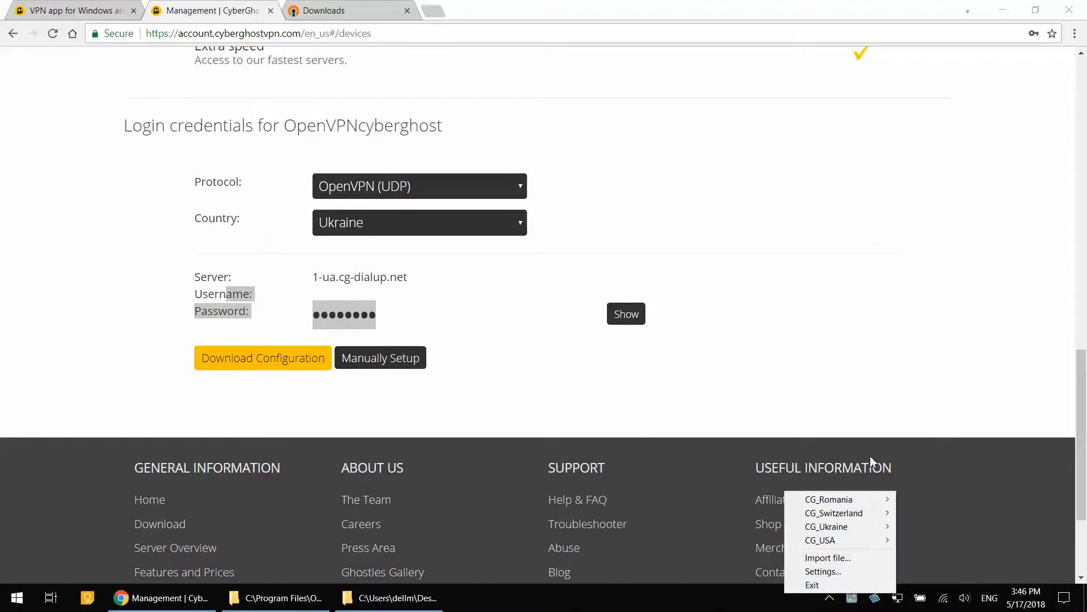
left_click(780, 379)
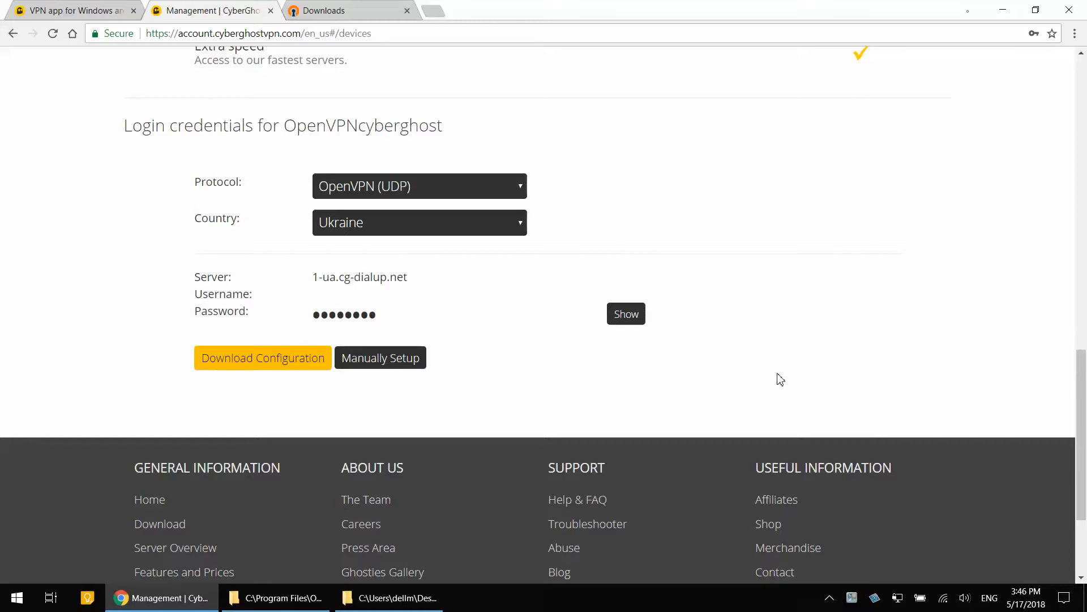